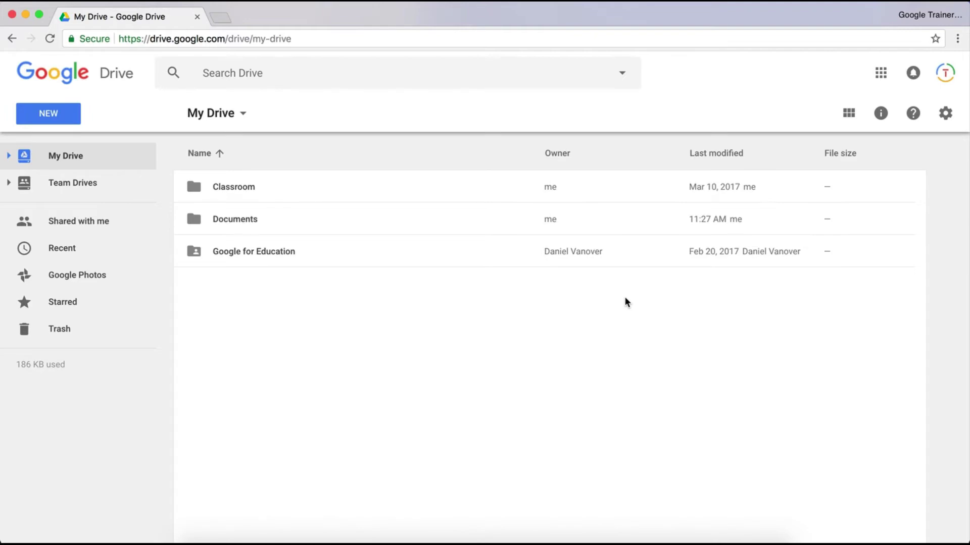
# Step: Create a folder named "Google Forms" in My Drive and open it
pyautogui.click(51, 118)
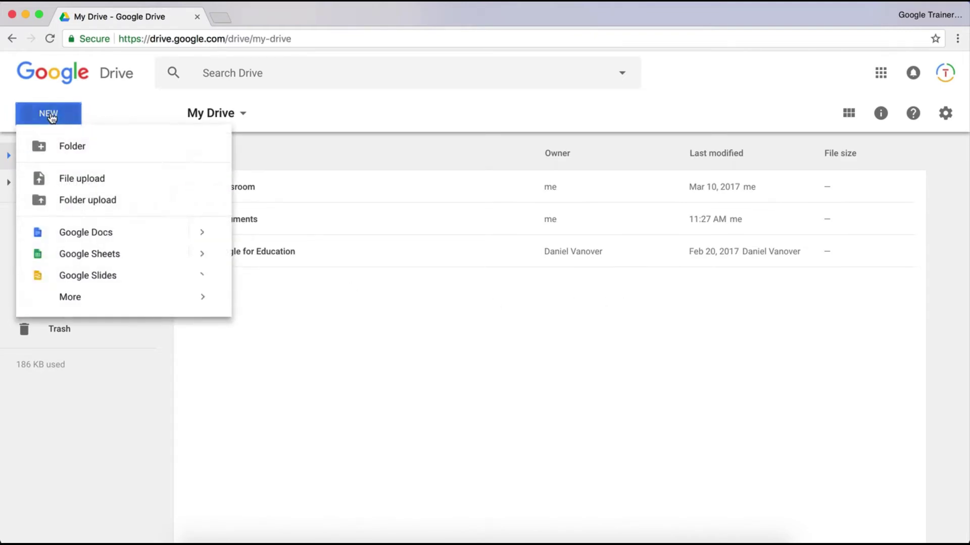
pyautogui.click(61, 155)
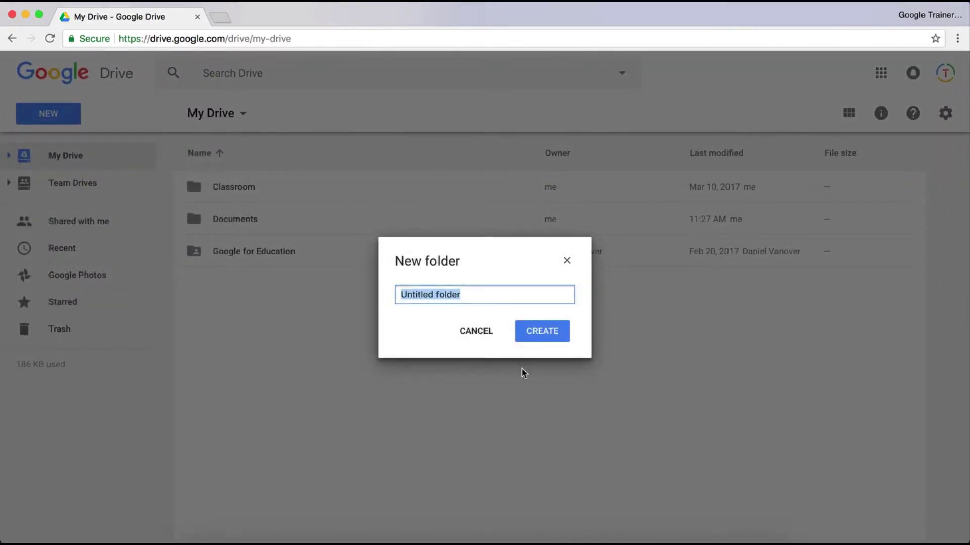
pyautogui.write('Google Forms')
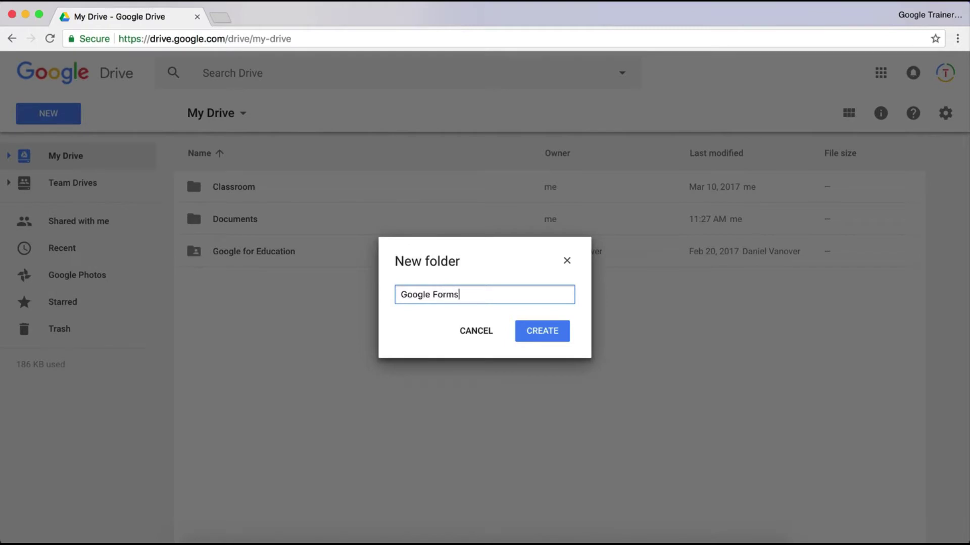
pyautogui.press('Return')
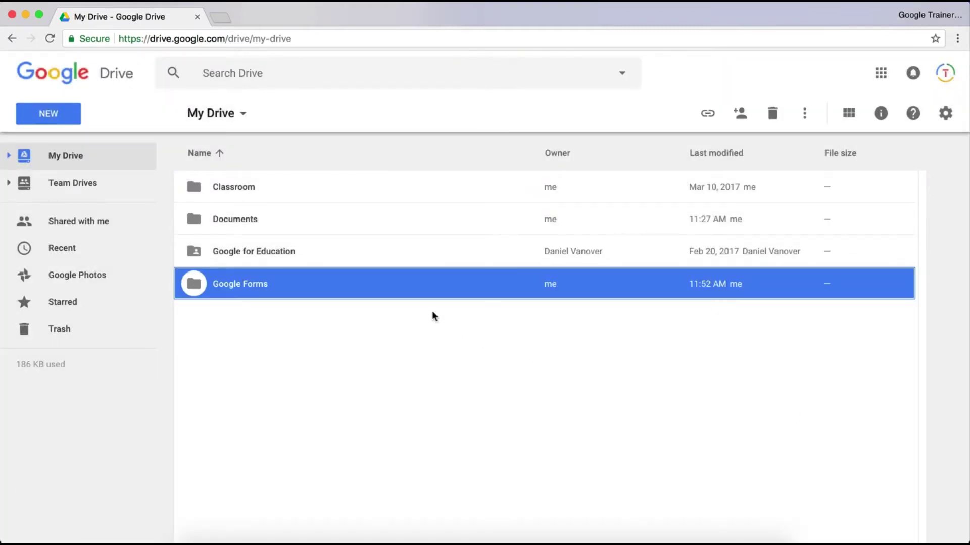
pyautogui.doubleClick(413, 282)
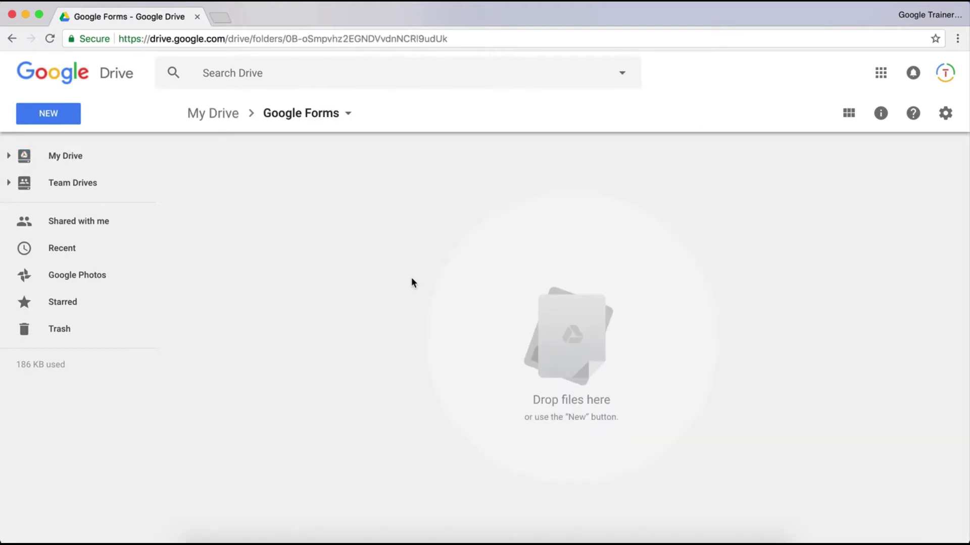
# Step: Create a blank Google Form inside the Google Forms folder
pyautogui.click(62, 117)
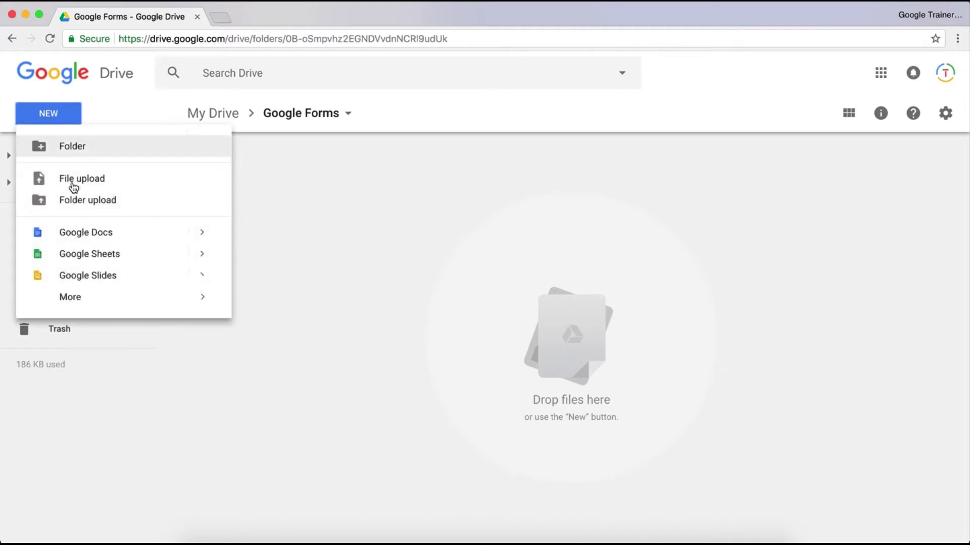
pyautogui.moveTo(104, 303)
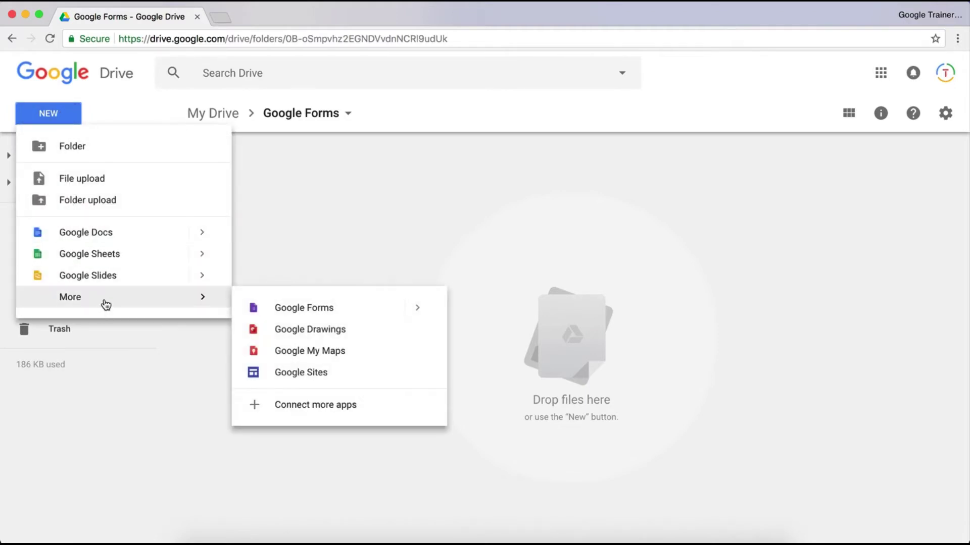
pyautogui.click(302, 306)
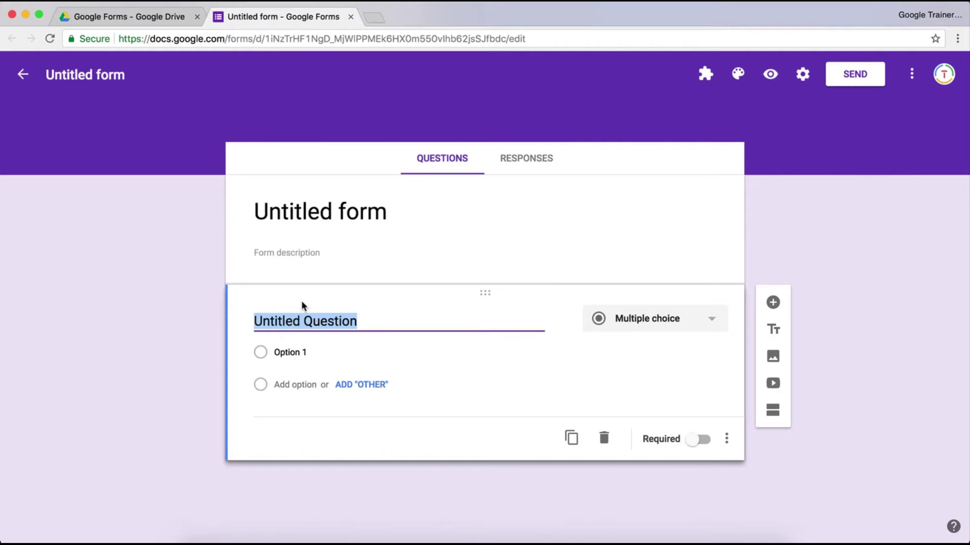
# Step: Title the form "Chapter 1 Quiz" and give the form file the same name
pyautogui.click(315, 208)
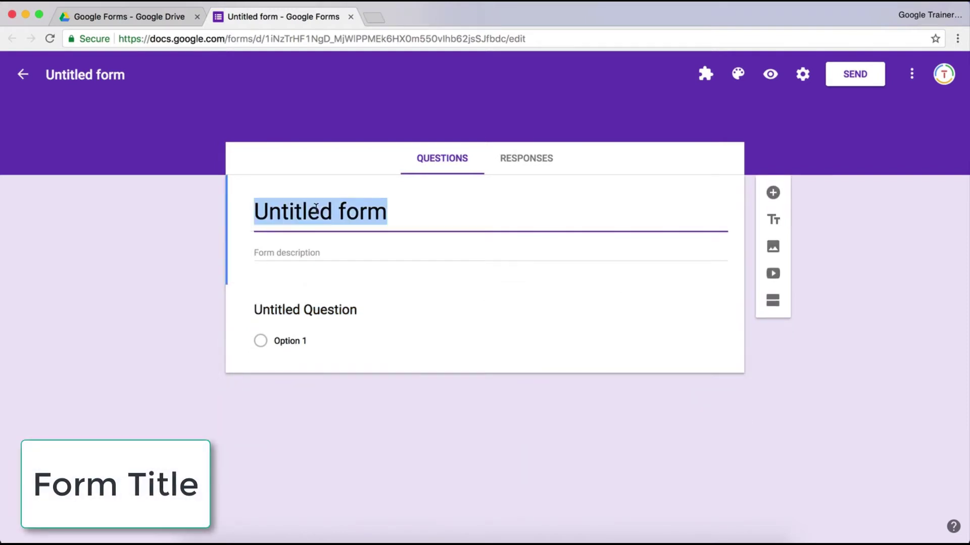
pyautogui.write('Chap')
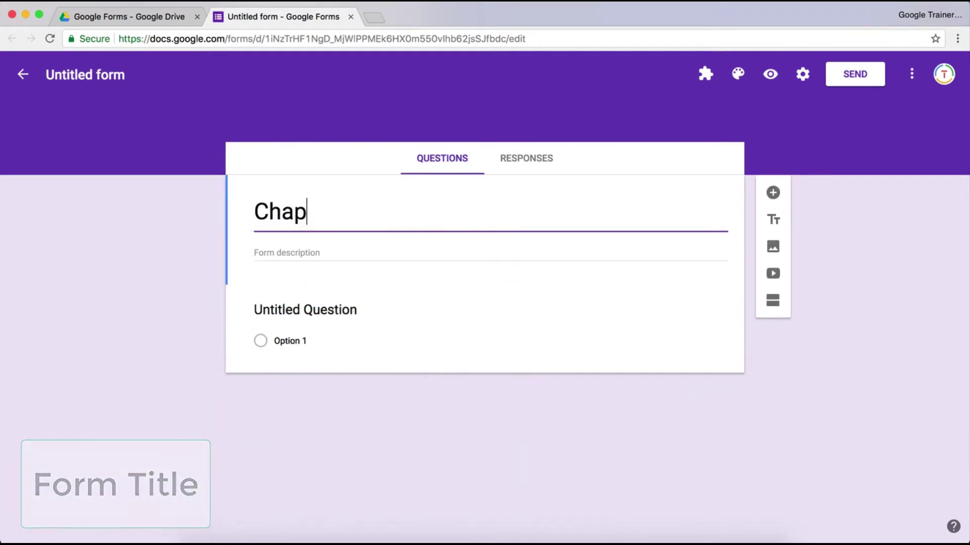
pyautogui.write('ter 1 Quiz')
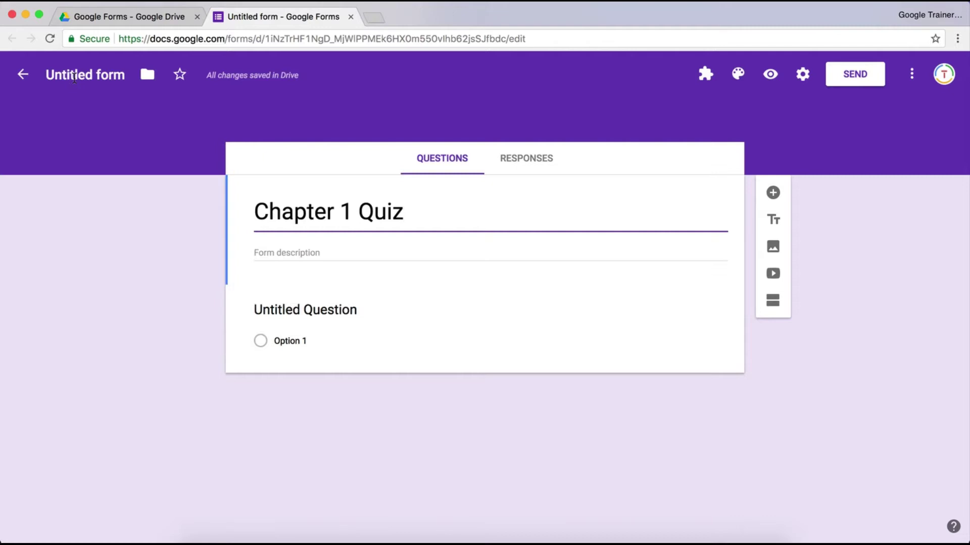
pyautogui.click(74, 77)
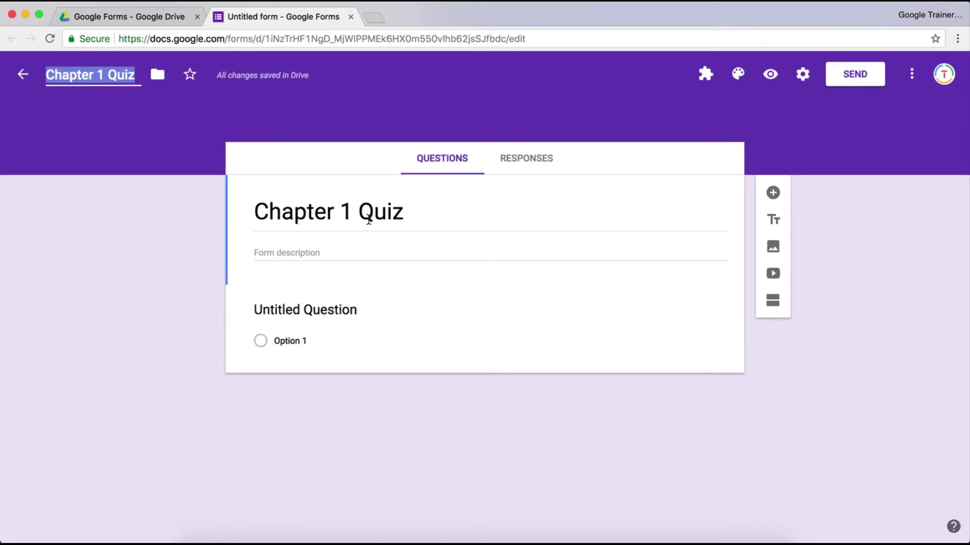
pyautogui.click(363, 257)
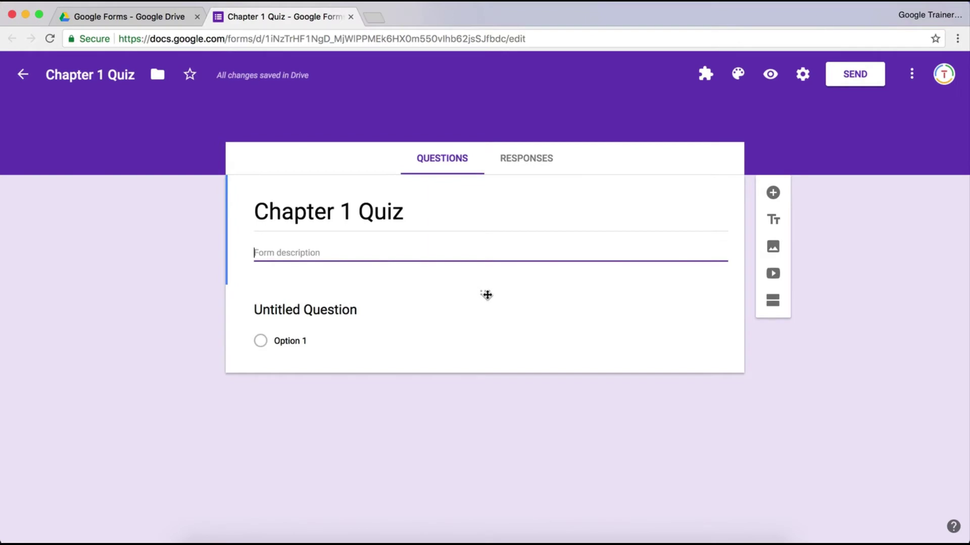
# Step: Change the untitled question's text to "Name" and make it a Short answer question
pyautogui.moveTo(486, 309)
pyautogui.mouseDown()
pyautogui.moveTo(488, 325)
pyautogui.moveTo(486, 290)
pyautogui.mouseUp()
pyautogui.click(327, 310)
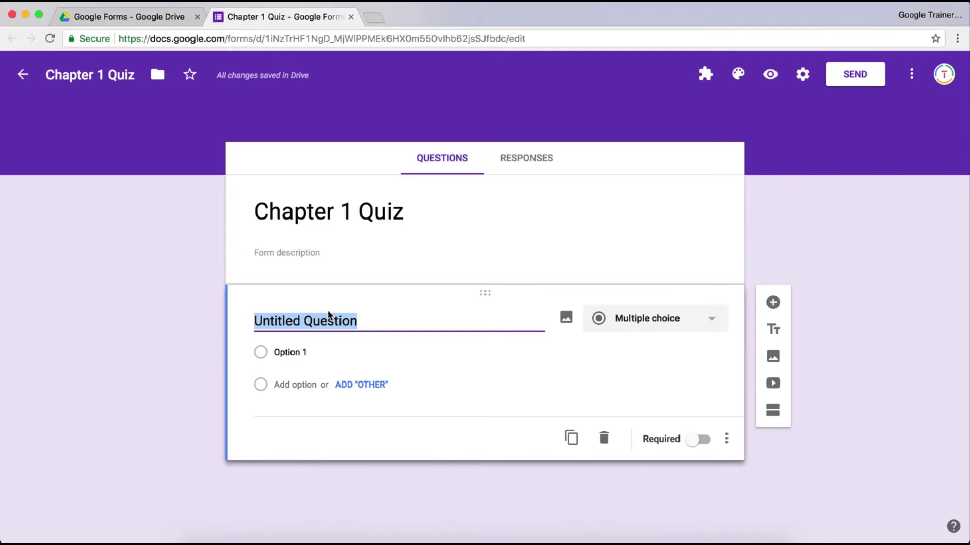
pyautogui.write('Name')
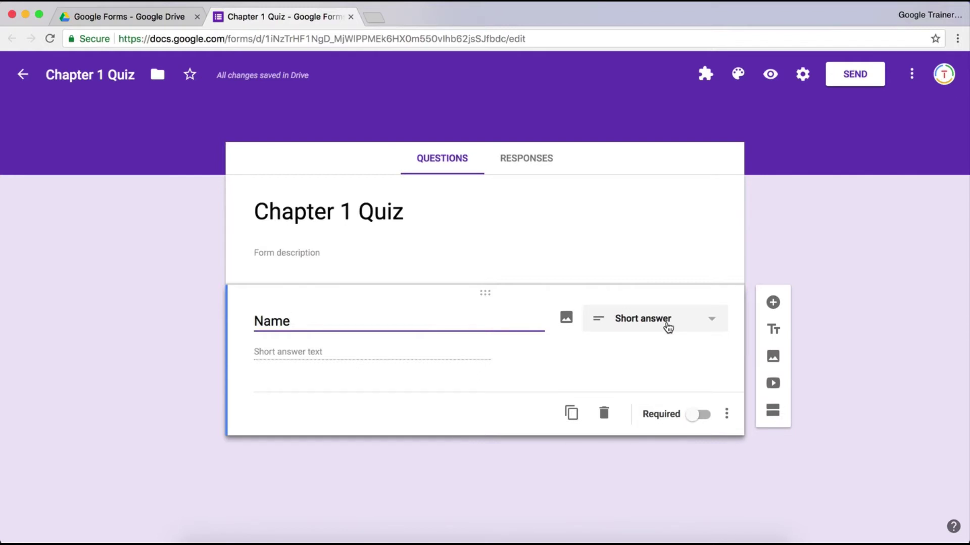
pyautogui.click(717, 321)
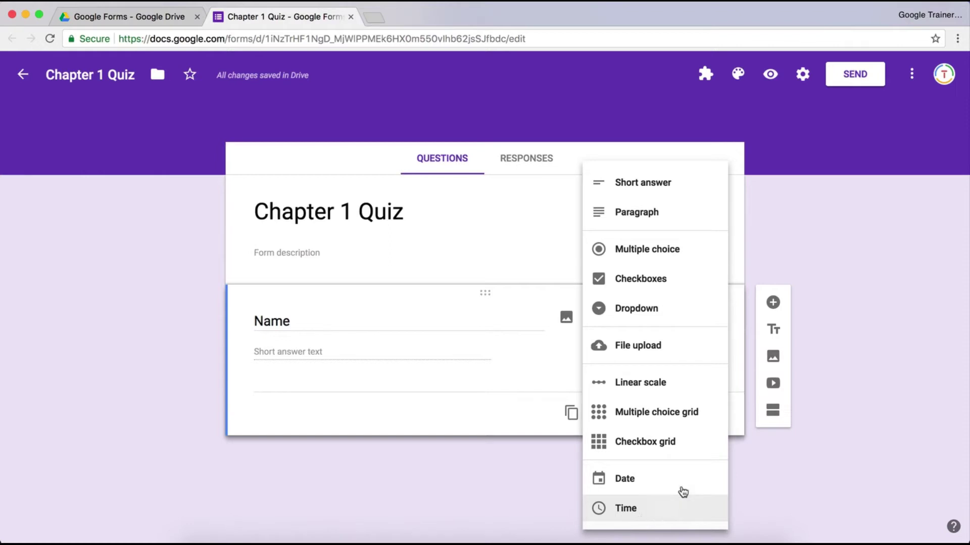
pyautogui.click(671, 186)
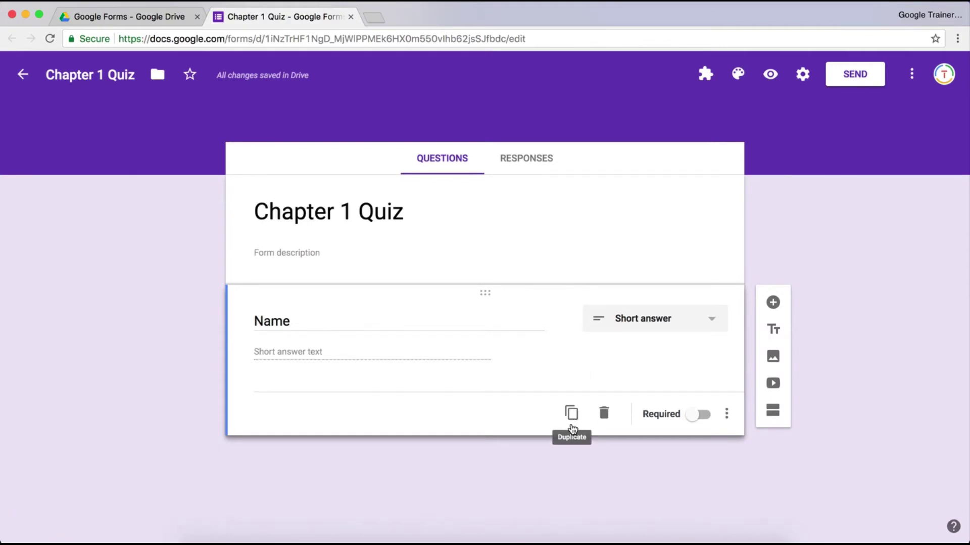
# Step: Duplicate the Name question and delete the duplicate
pyautogui.click(572, 414)
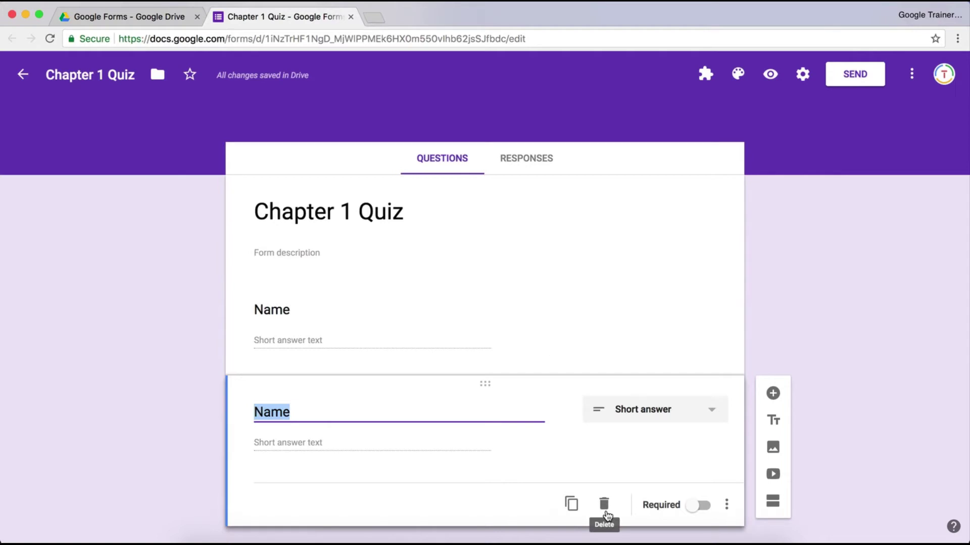
pyautogui.click(604, 504)
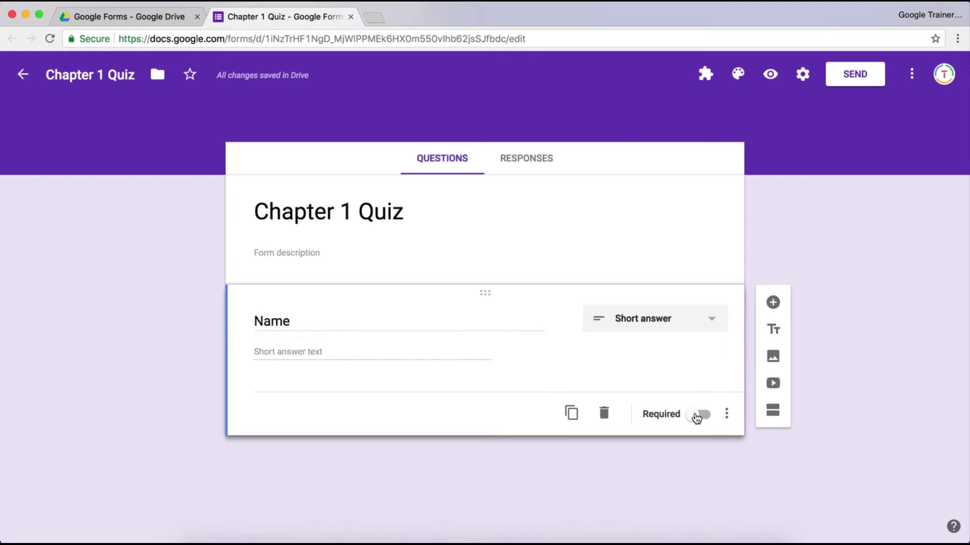
# Step: Make the Name question required and show its Description line
pyautogui.click(699, 415)
pyautogui.click(726, 417)
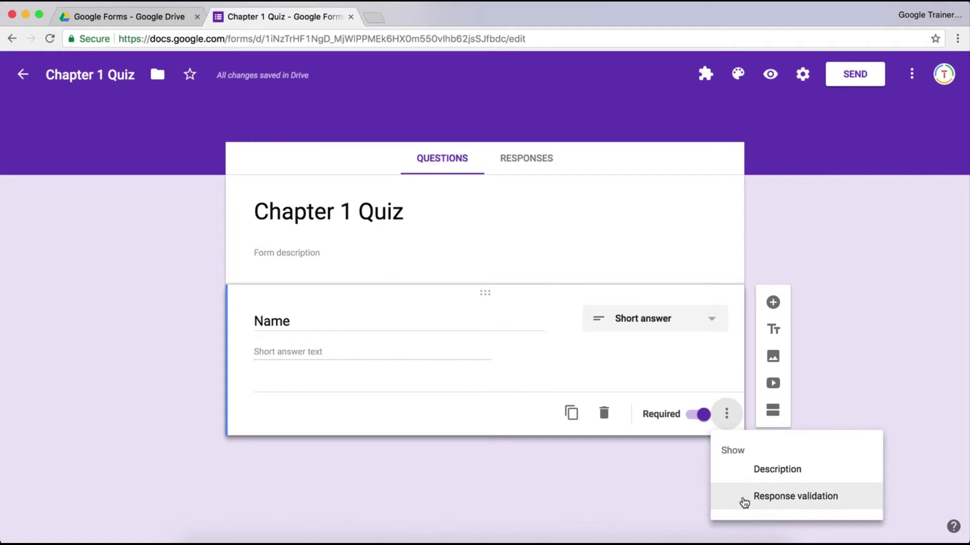
pyautogui.click(767, 471)
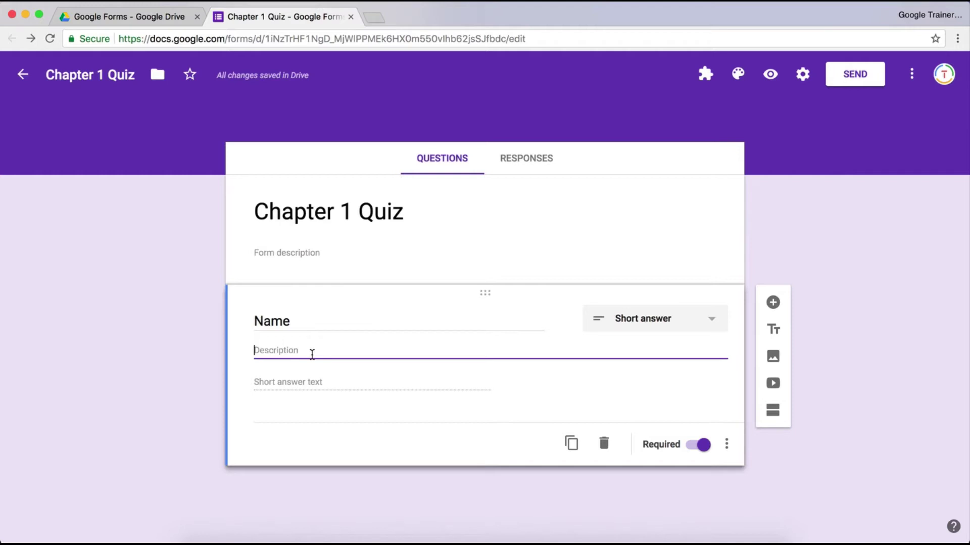
# Step: Insert the underwater frog and tadpole picture from an image search for "life cycle of a frog", and delete that image from the form
pyautogui.click(772, 356)
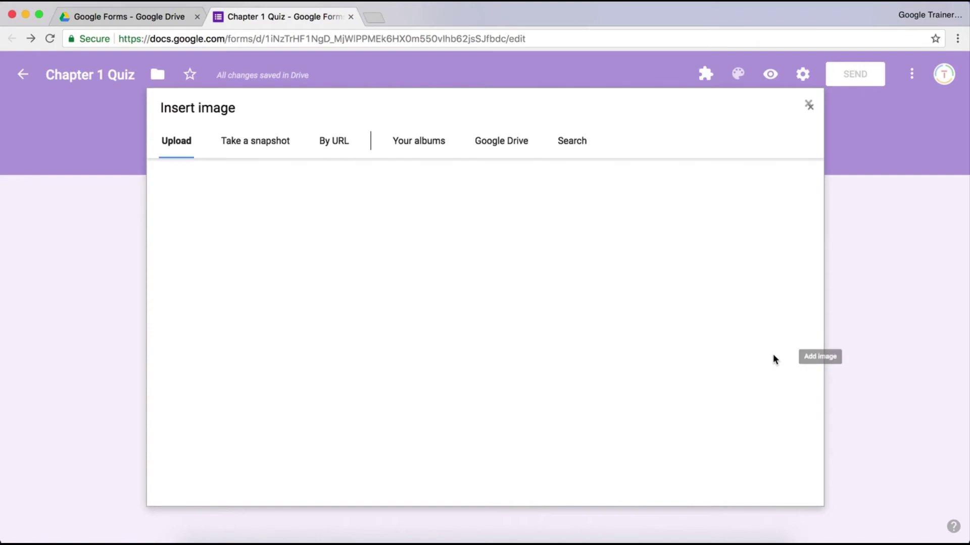
pyautogui.click(572, 140)
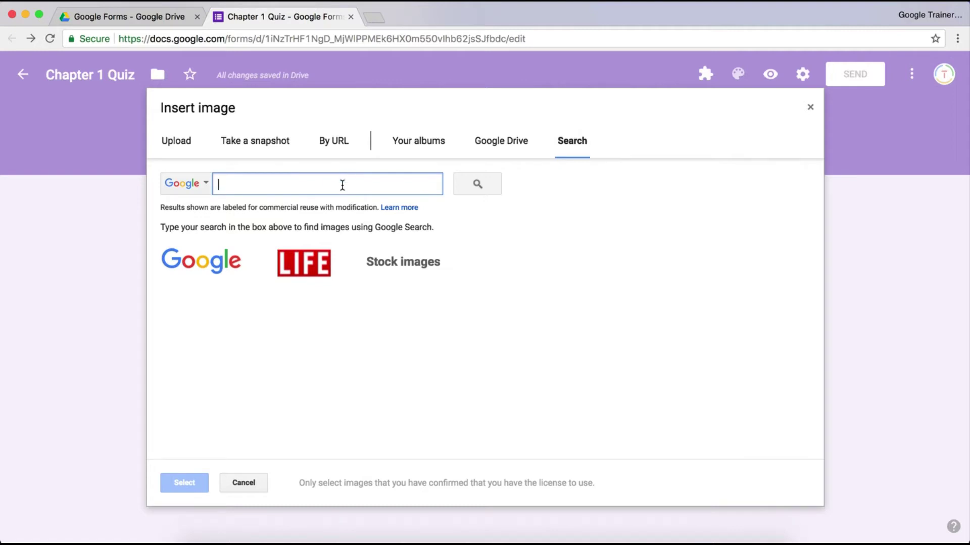
pyautogui.write('life cycle of a frog')
pyautogui.press('Return')
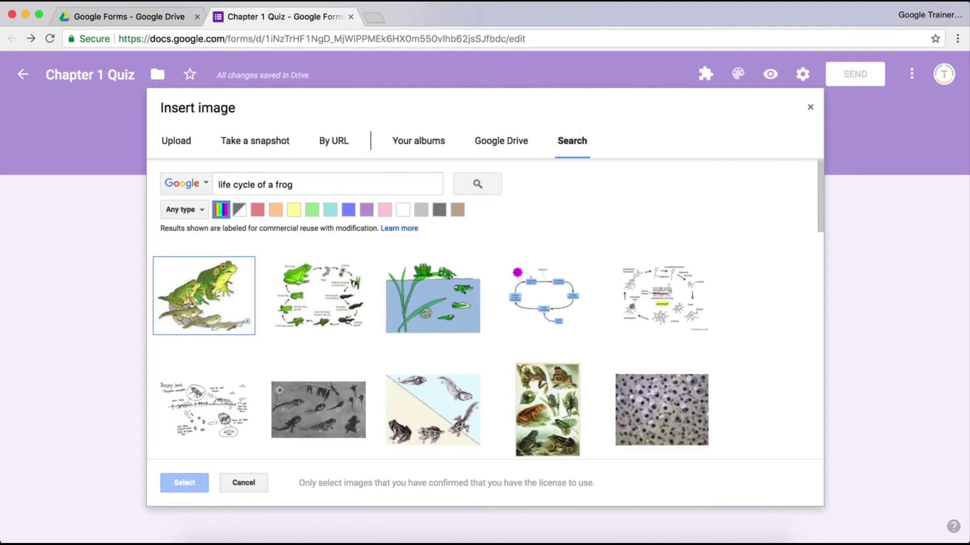
pyautogui.moveTo(327, 309)
pyautogui.click(461, 324)
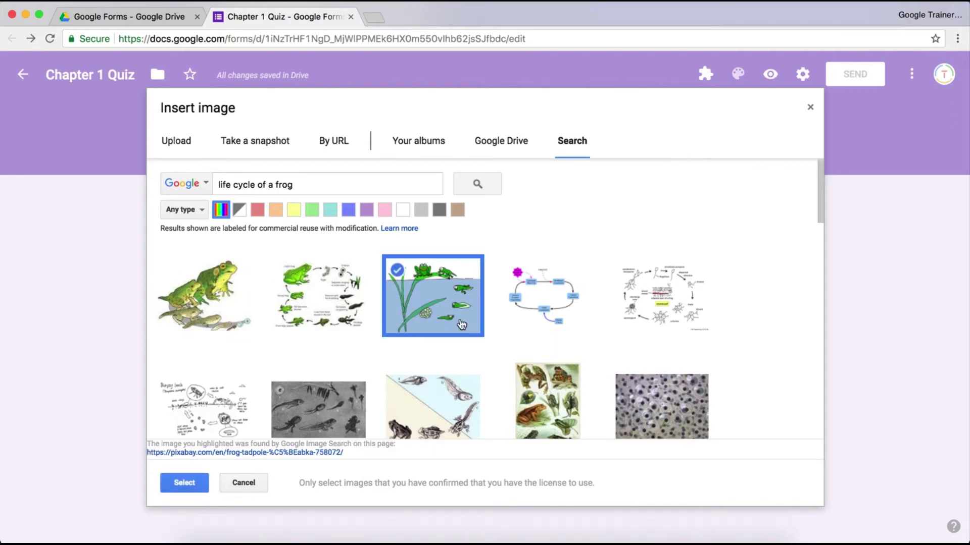
pyautogui.click(185, 484)
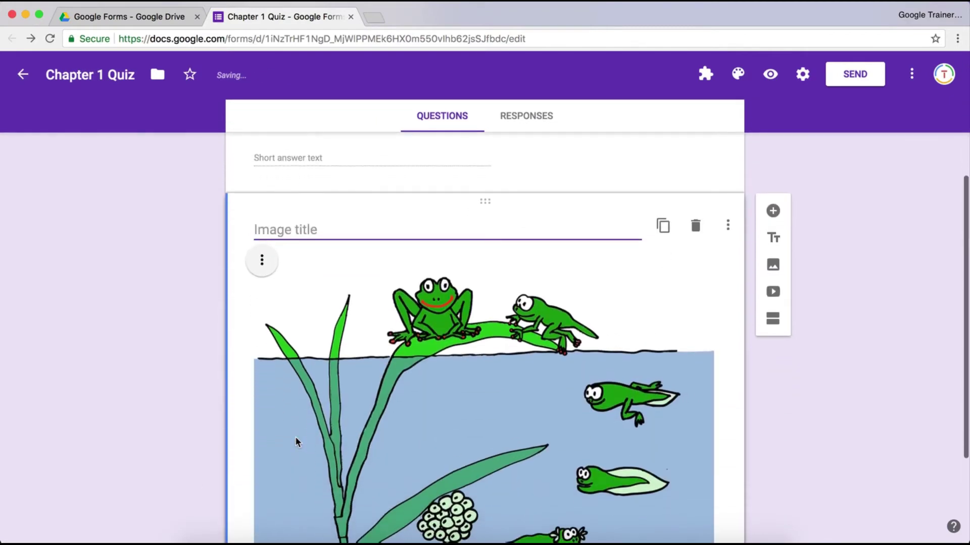
pyautogui.click(697, 229)
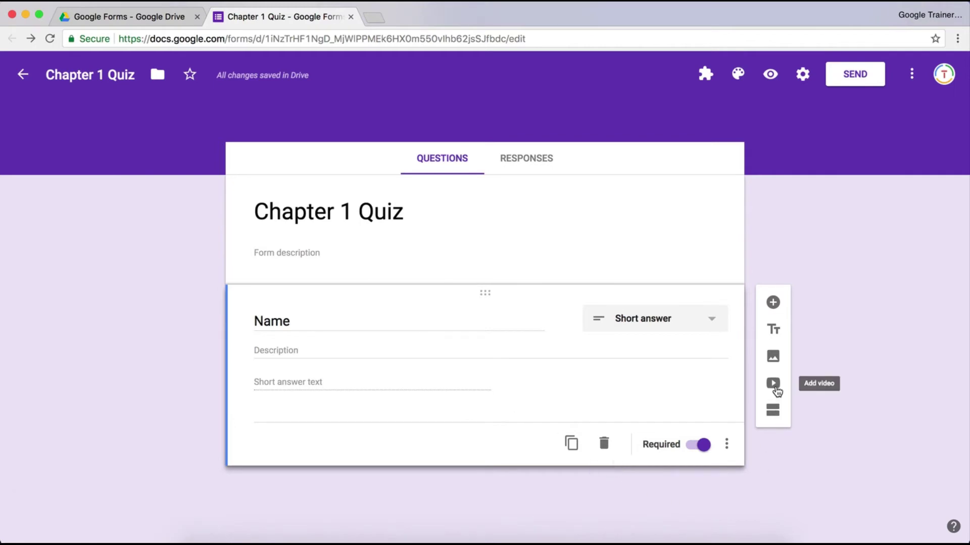
# Step: View the YouTube search and URL options for adding a video to the form
pyautogui.click(776, 391)
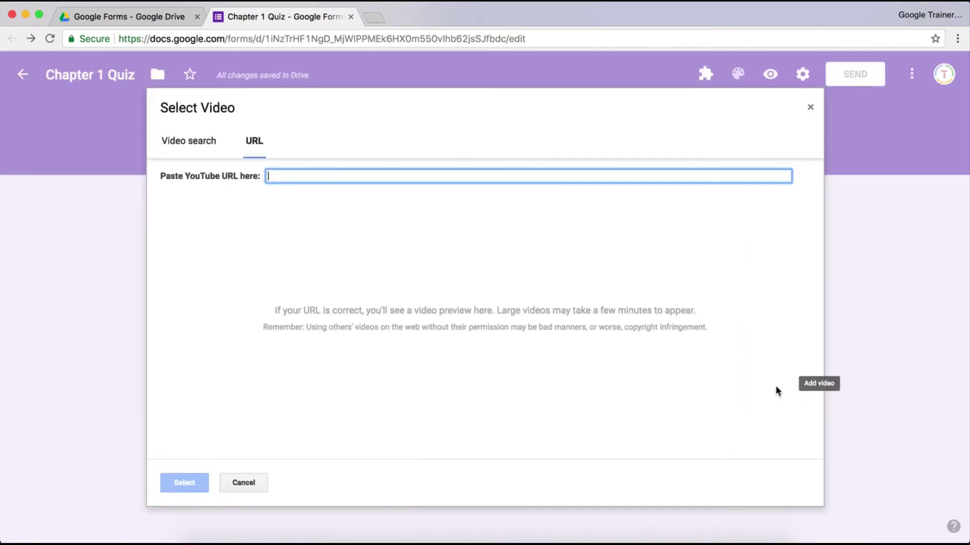
pyautogui.click(177, 148)
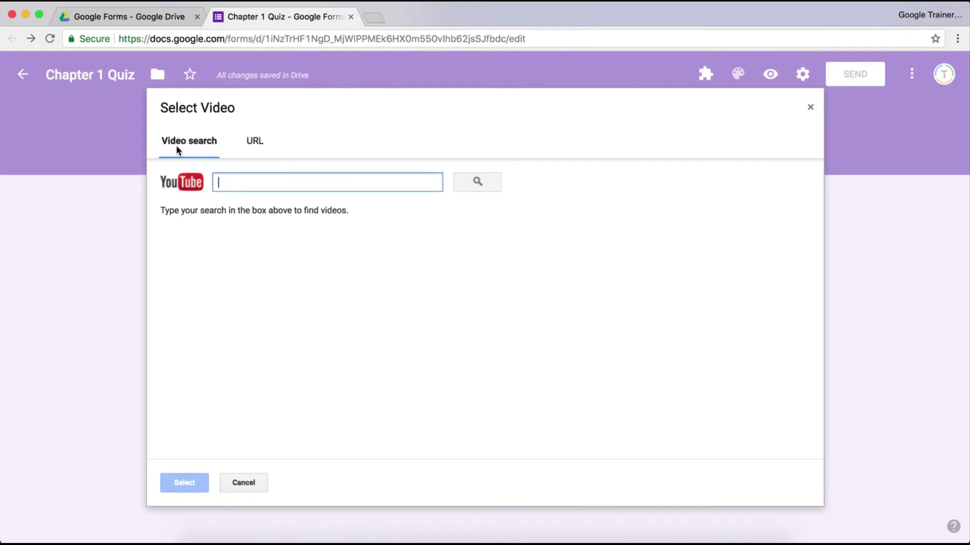
pyautogui.click(257, 144)
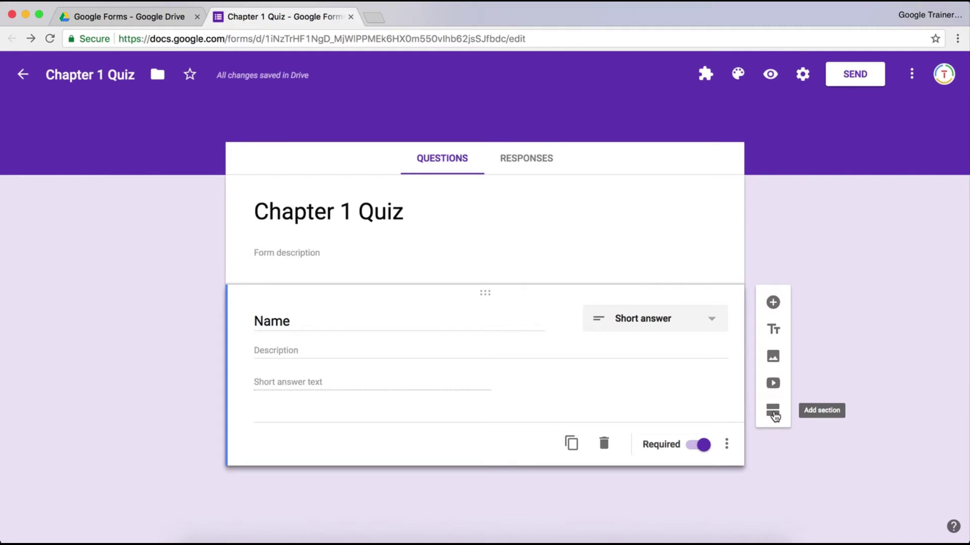
# Step: Add a multiple choice question "Which is the correct graph of y=2x?" below the Name question and clear the text of its first option
pyautogui.click(771, 306)
pyautogui.write('Whi')
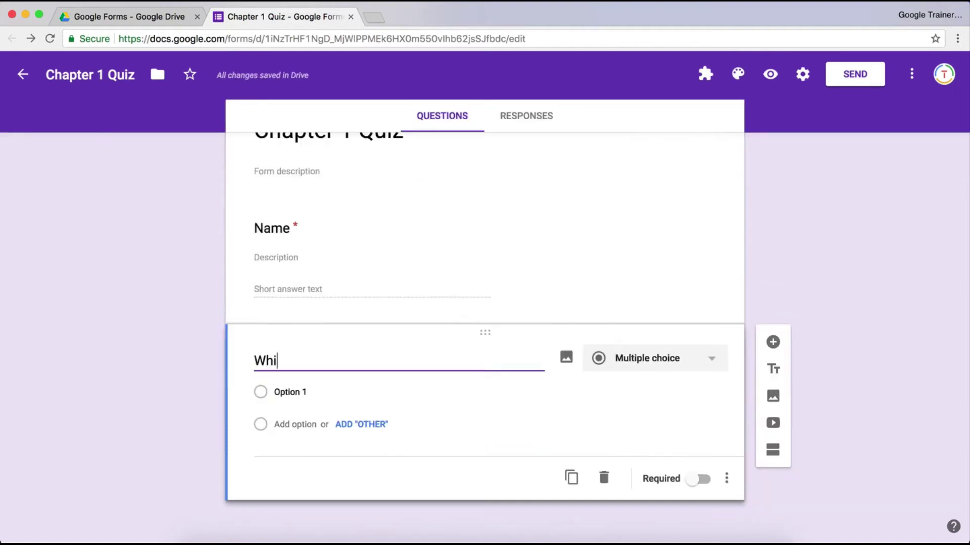
pyautogui.write('ch is the corre')
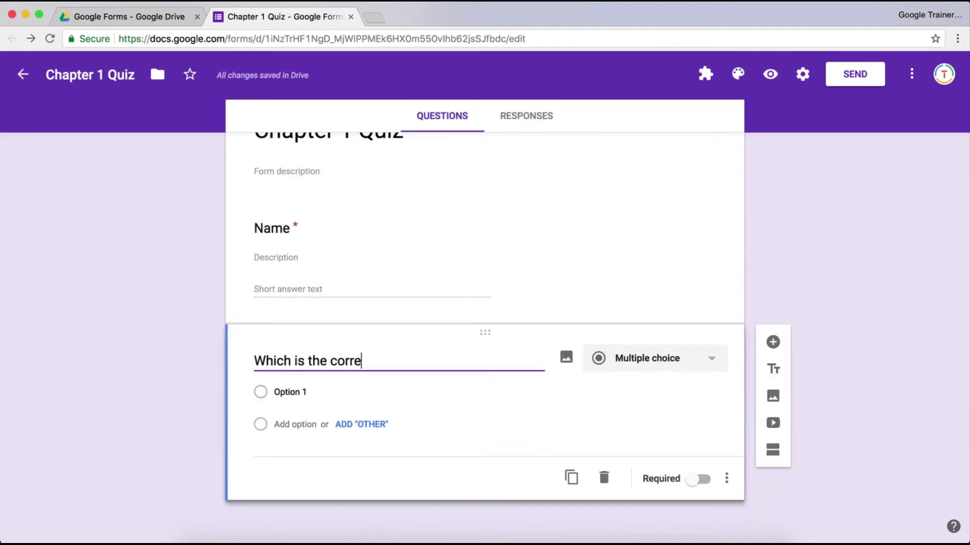
pyautogui.write('ct graph of ')
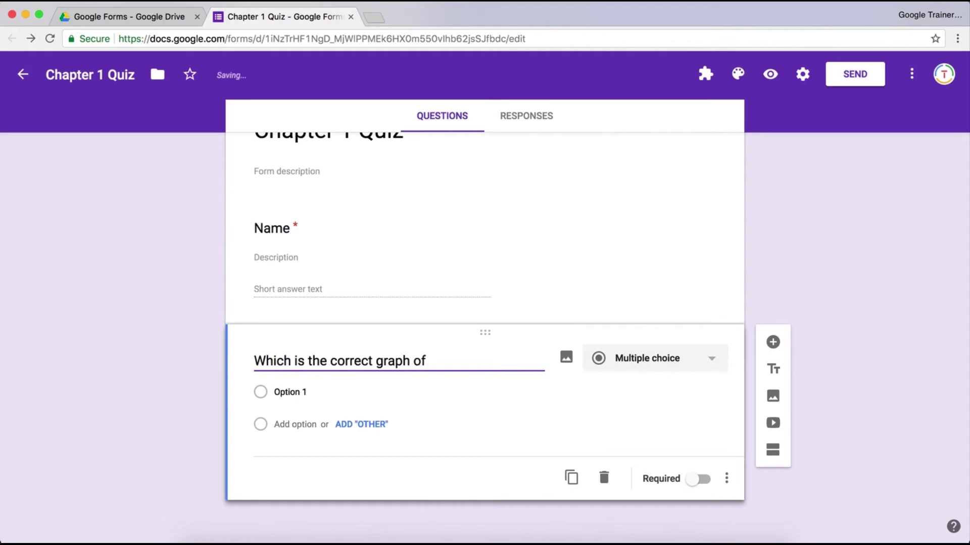
pyautogui.write('y=')
pyautogui.press('BackSpace')
pyautogui.write('= 2x?')
pyautogui.click(394, 395)
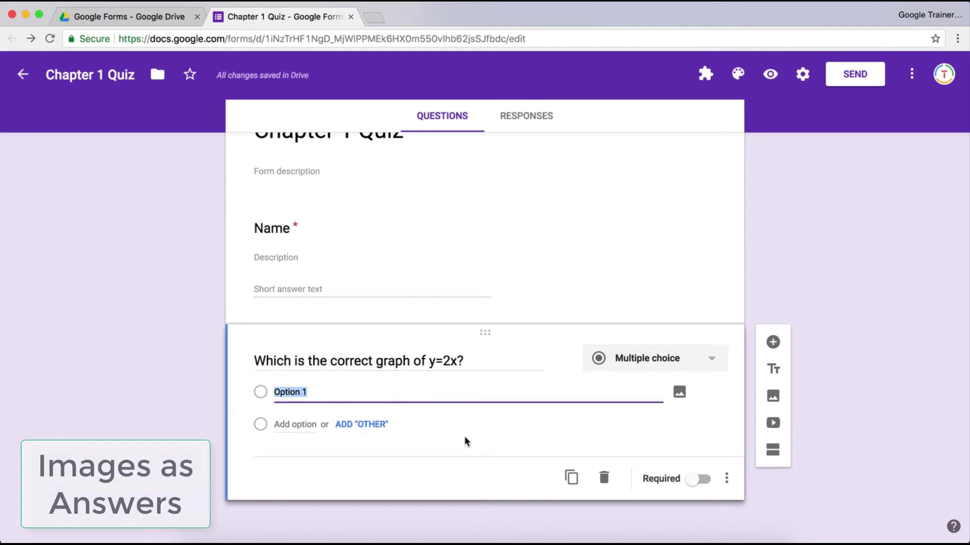
pyautogui.press('BackSpace')
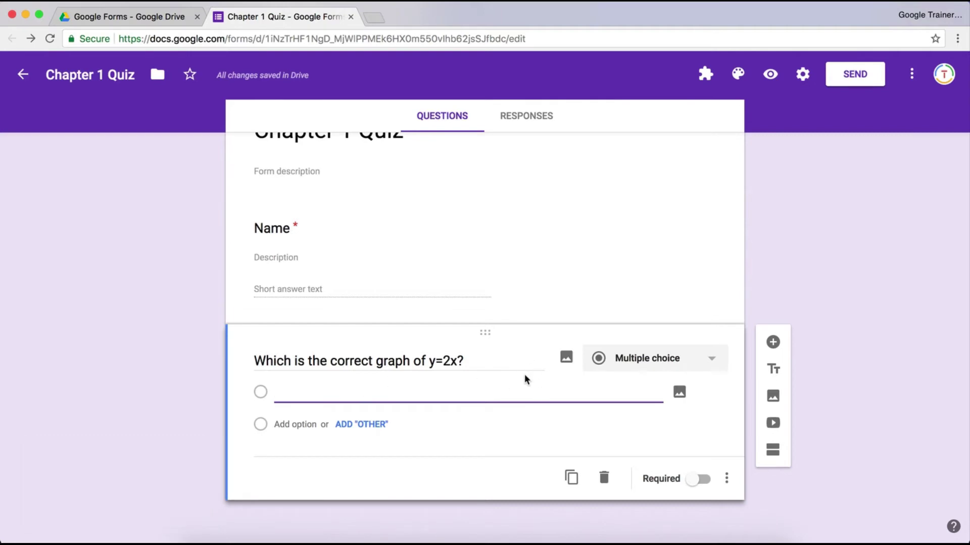
# Step: Insert the graph of a straight line through points P and Q into the first option from an image search for "y=2x"
pyautogui.click(682, 391)
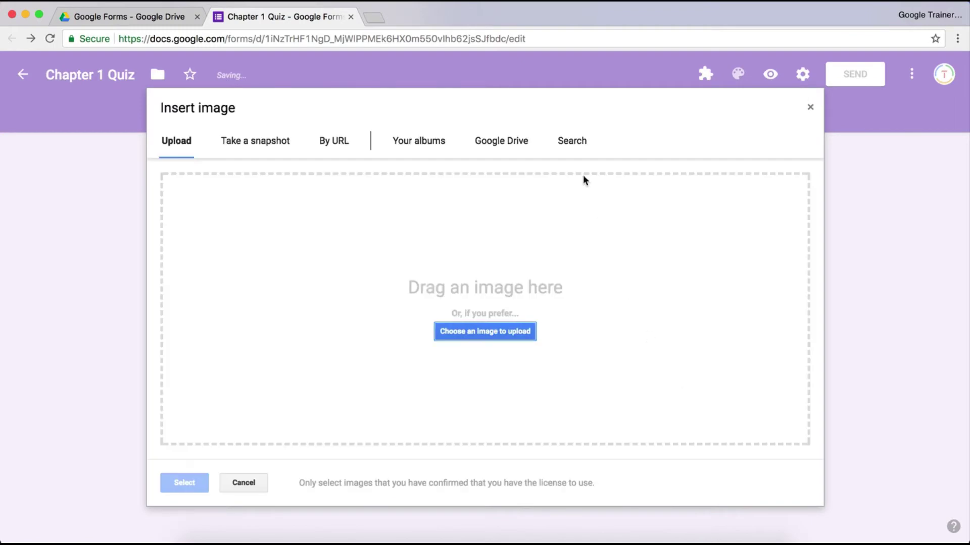
pyautogui.click(573, 143)
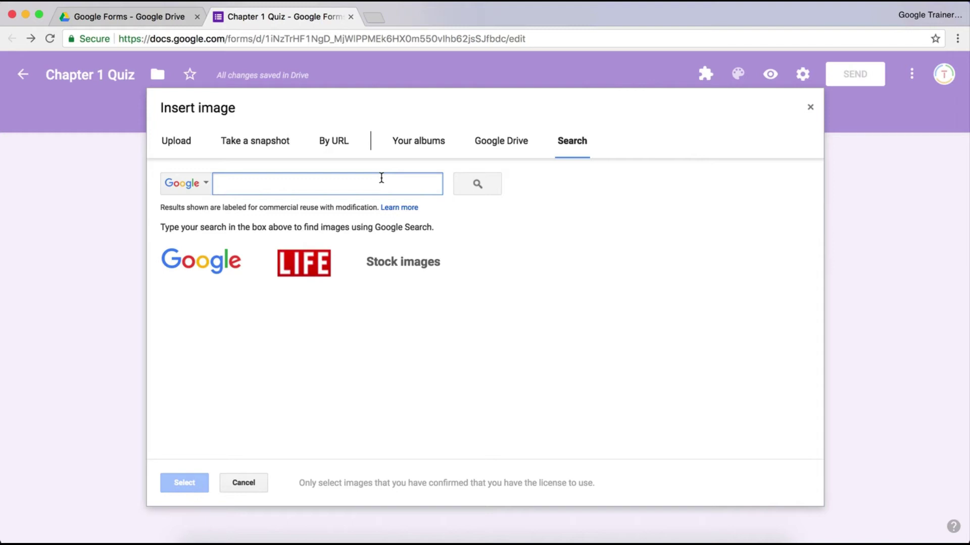
pyautogui.write('y=2x')
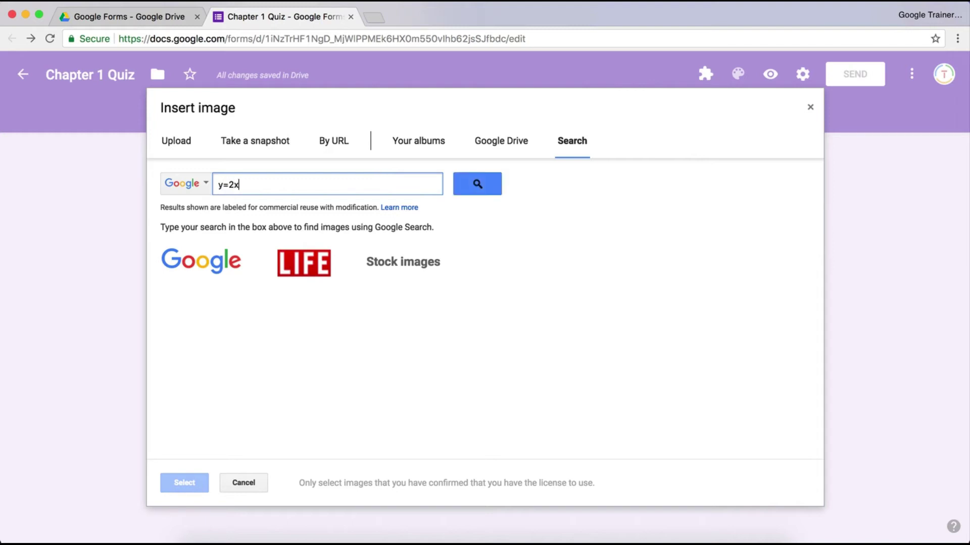
pyautogui.press('Return')
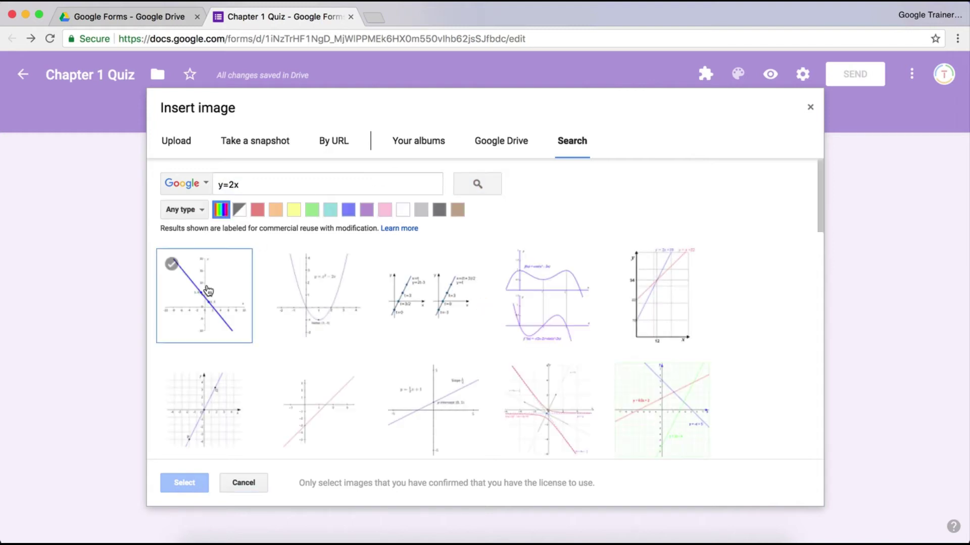
pyautogui.scroll(-4, 583, 338)
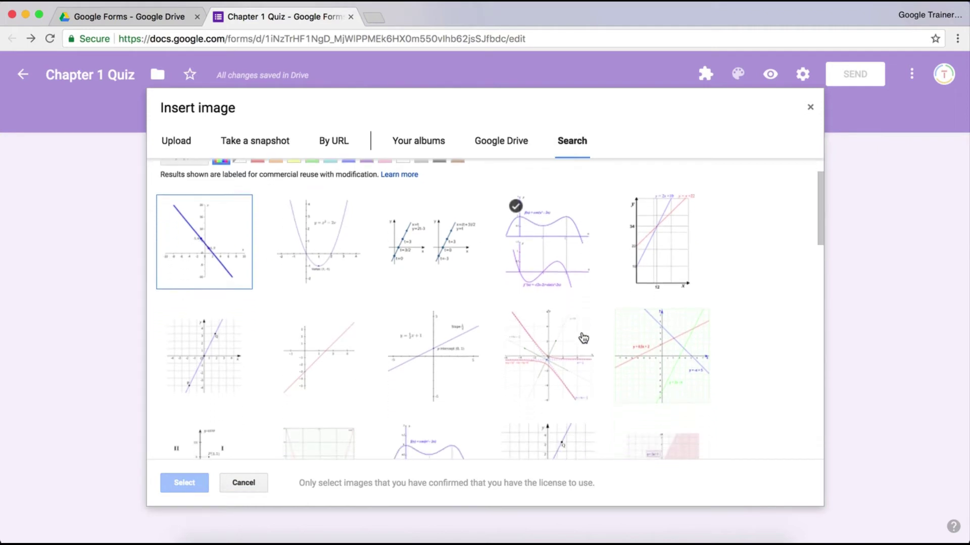
pyautogui.scroll(-1, 584, 338)
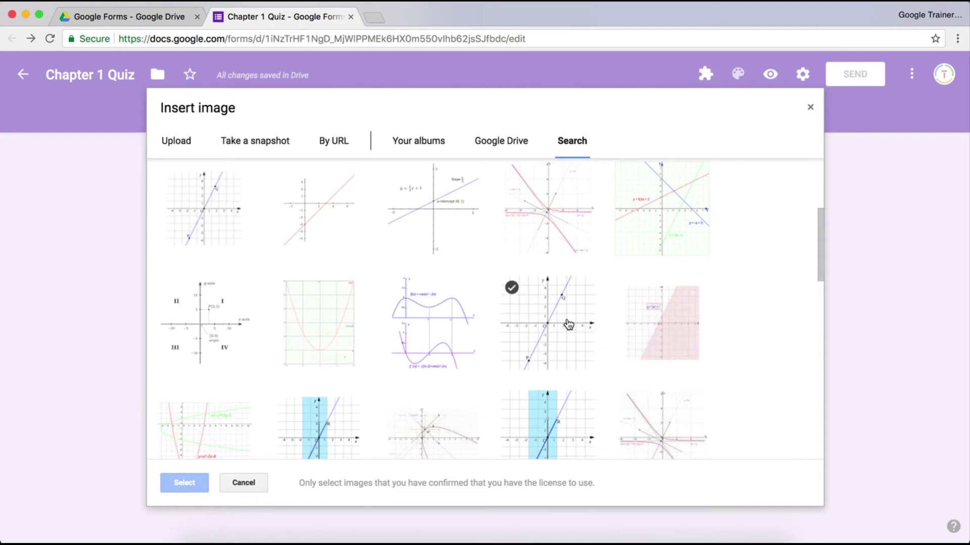
pyautogui.click(569, 325)
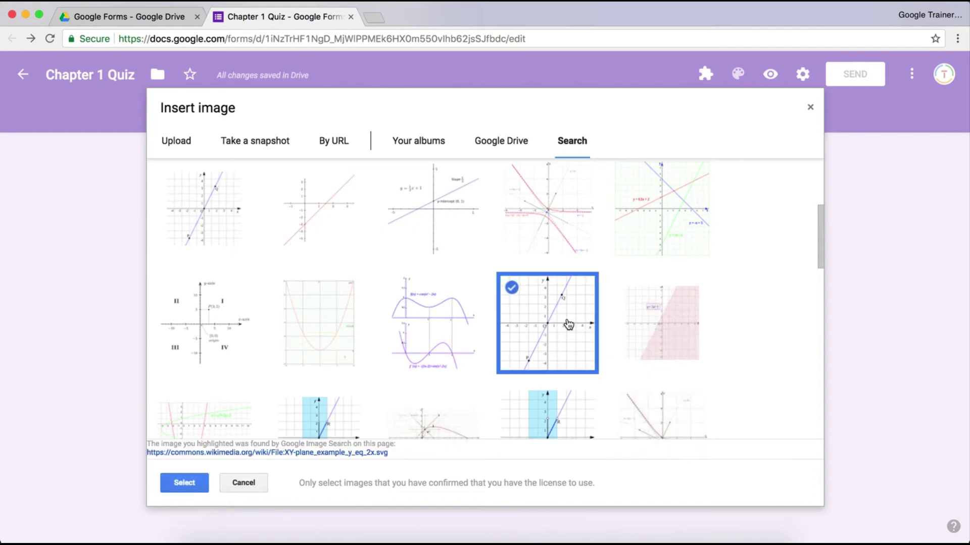
pyautogui.click(185, 483)
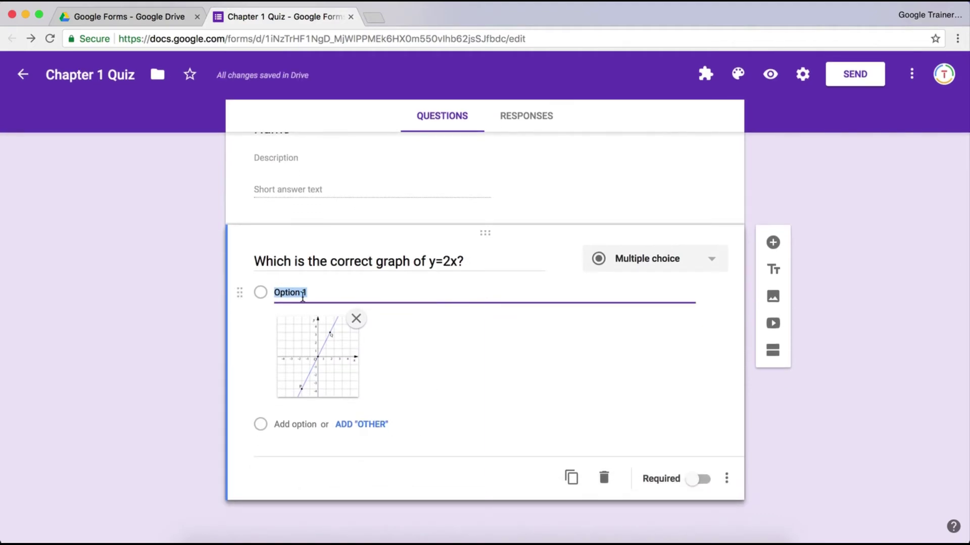
# Step: Label the first option "A" and add a second option "B" to the graph question
pyautogui.write('A')
pyautogui.click(288, 425)
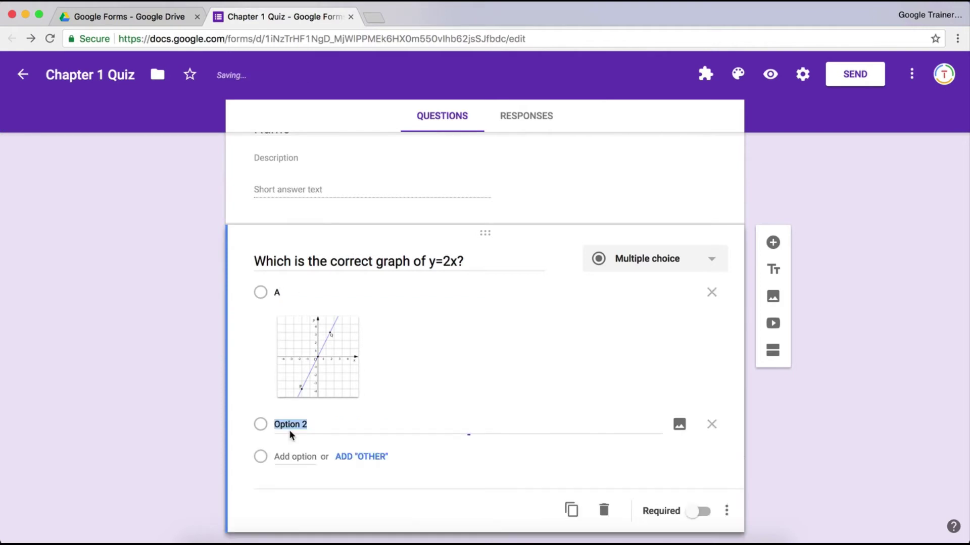
pyautogui.write('B')
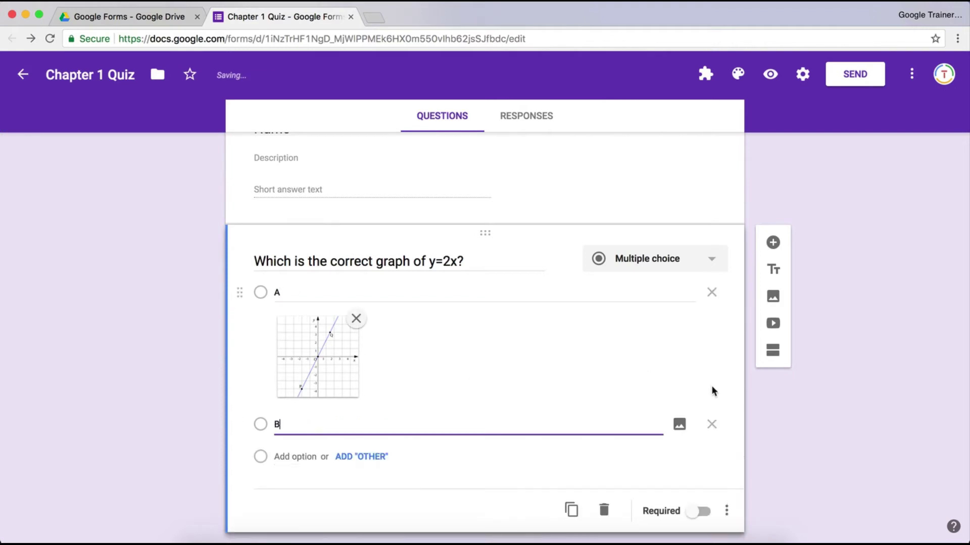
# Step: Add a graph image from image search to option B, and add options "C" and "D" with their own graph images
pyautogui.click(679, 424)
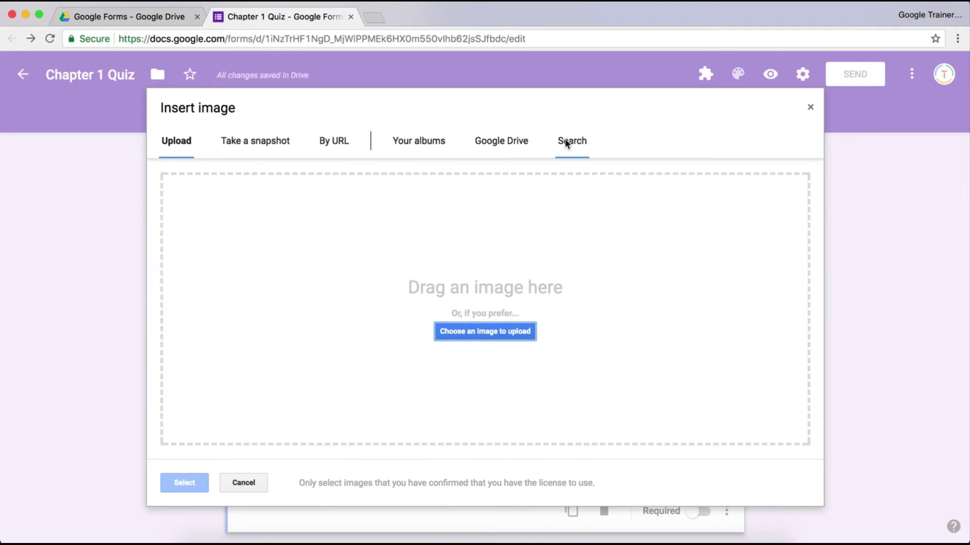
pyautogui.click(572, 141)
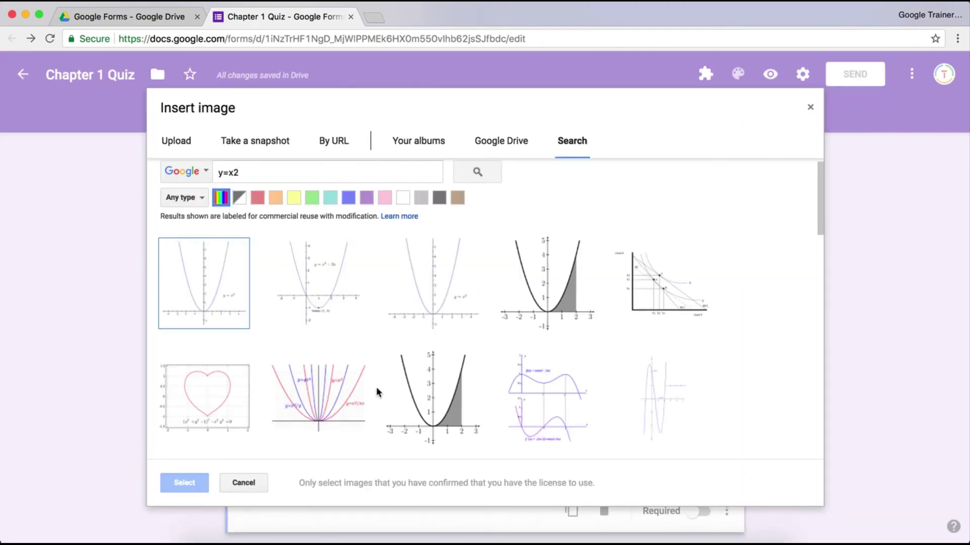
pyautogui.scroll(-3, 628, 333)
pyautogui.click(629, 334)
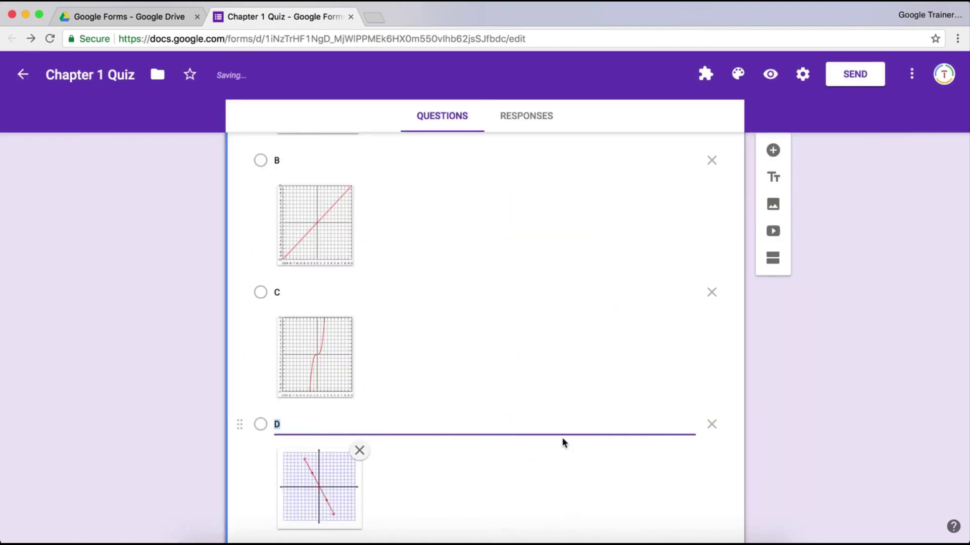
# Step: Review the labels and graph images of options A to D in the y=2x question
pyautogui.scroll(5, 847, 403)
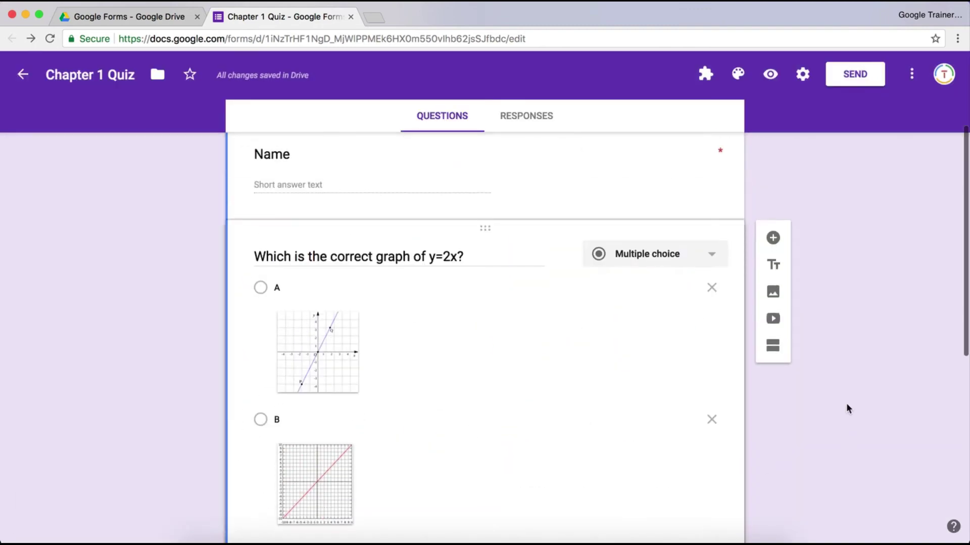
pyautogui.scroll(-3, 846, 403)
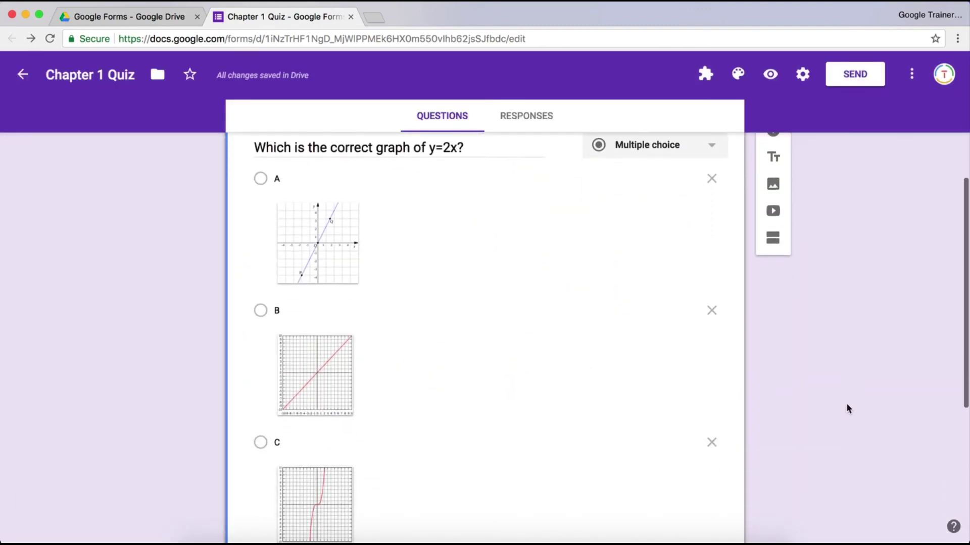
pyautogui.scroll(-6, 846, 403)
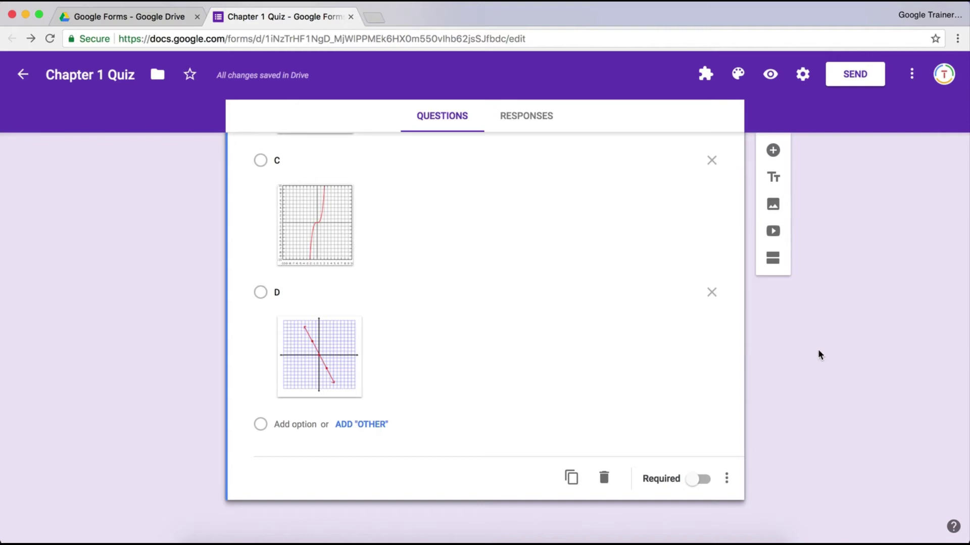
pyautogui.scroll(5, 818, 350)
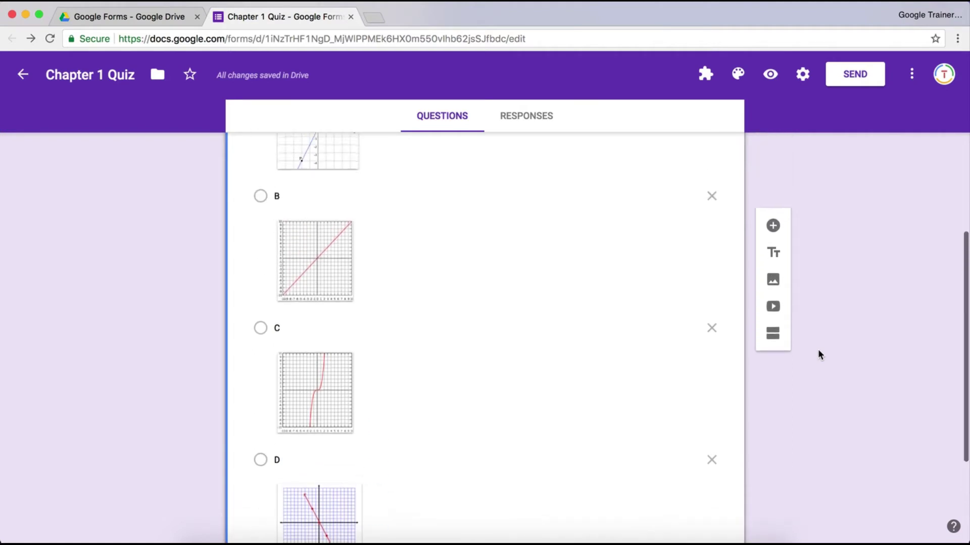
pyautogui.scroll(3, 818, 350)
pyautogui.scroll(-6, 818, 350)
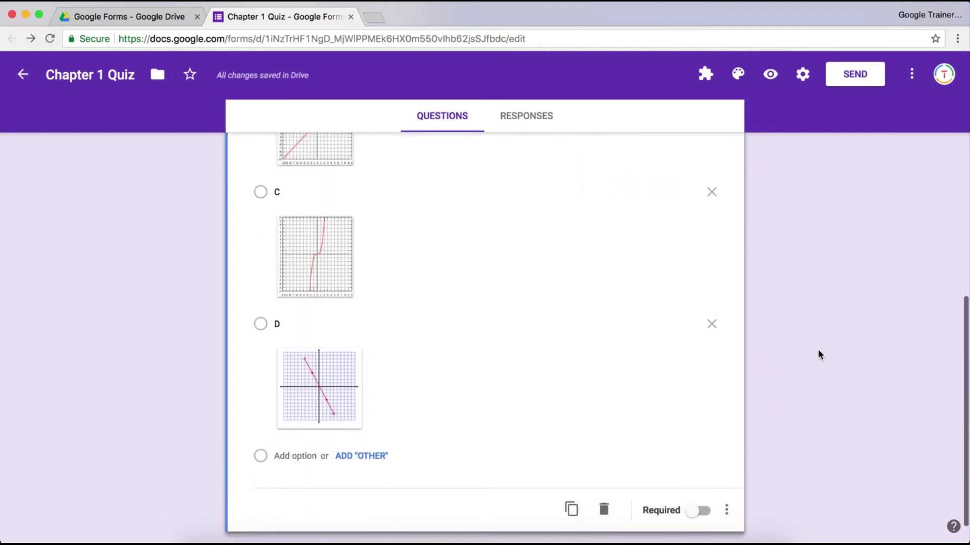
pyautogui.scroll(-1, 819, 355)
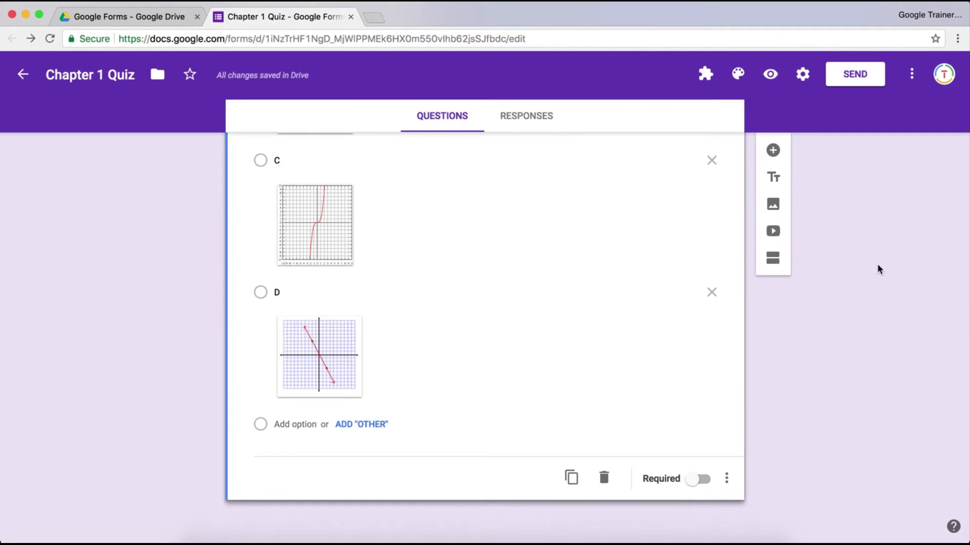
pyautogui.scroll(10, 849, 158)
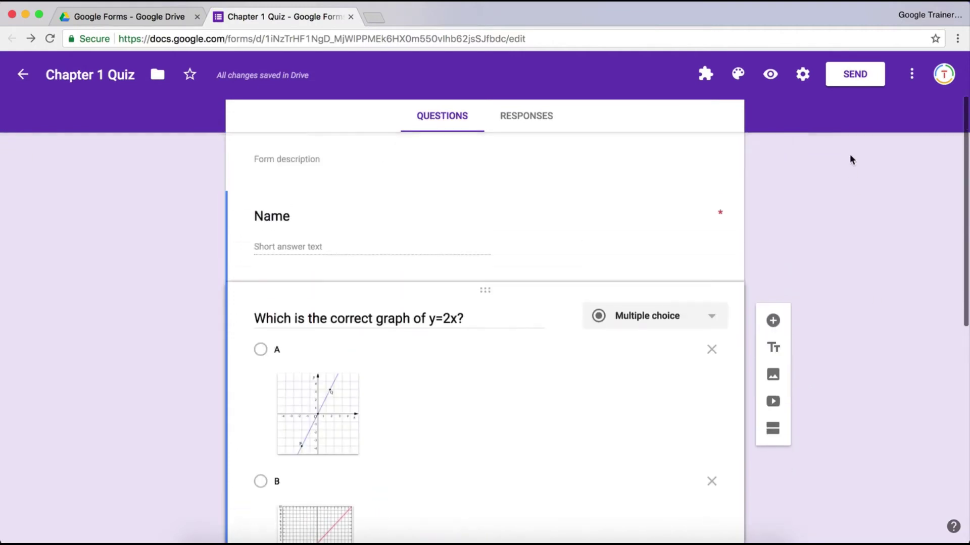
# Step: Look at the form's available add-ons and change the form's theme color to red
pyautogui.click(706, 76)
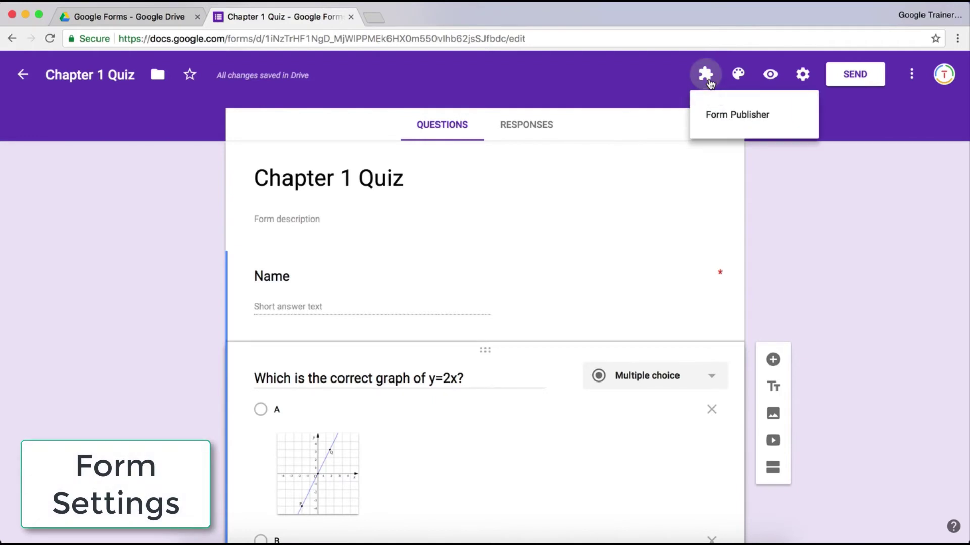
pyautogui.click(740, 76)
pyautogui.click(741, 76)
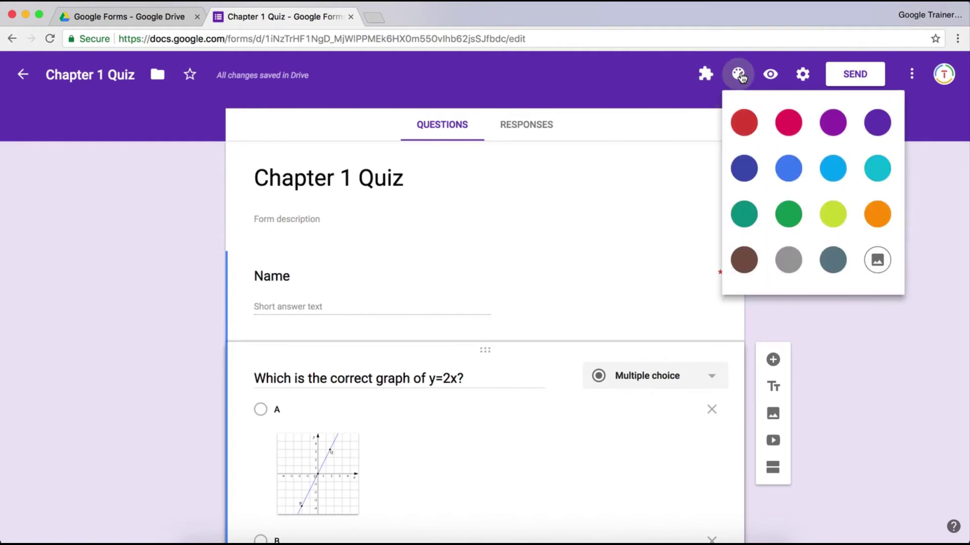
pyautogui.click(744, 123)
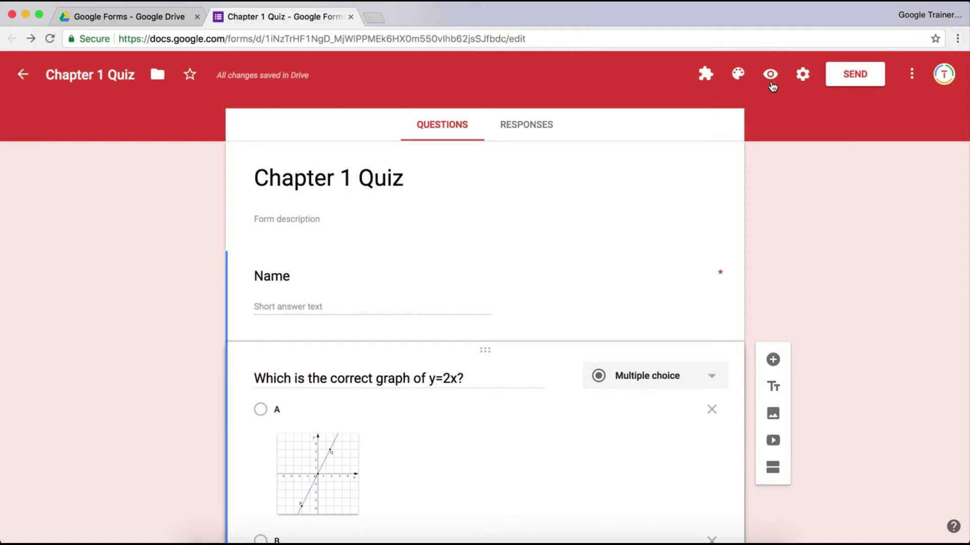
# Step: Turn on Collect email addresses in the form settings, and save after viewing the Presentation and Quizzes options
pyautogui.click(803, 74)
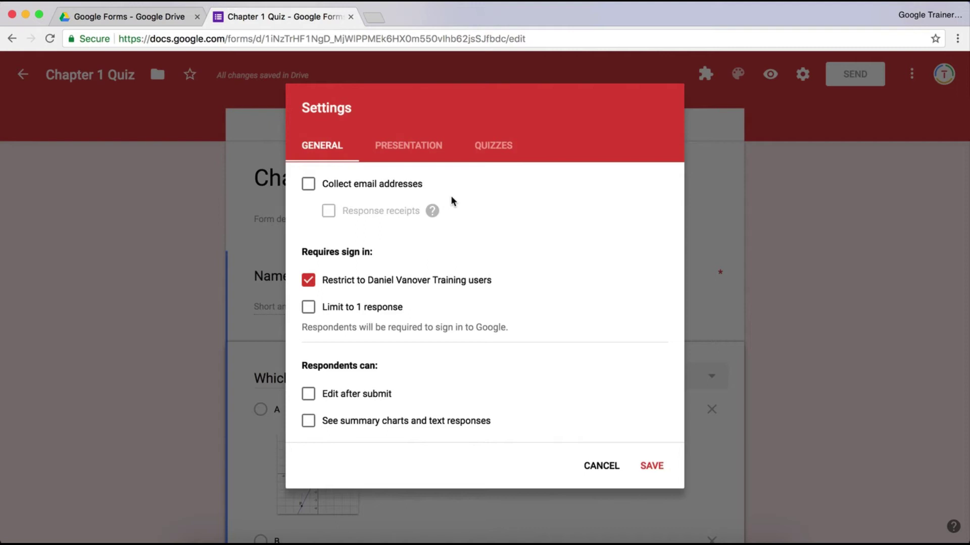
pyautogui.click(376, 190)
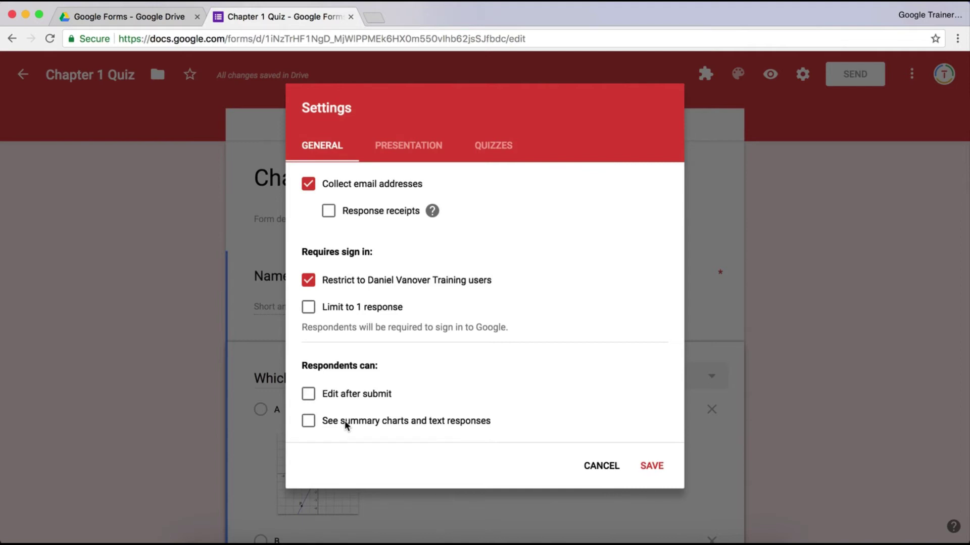
pyautogui.click(424, 153)
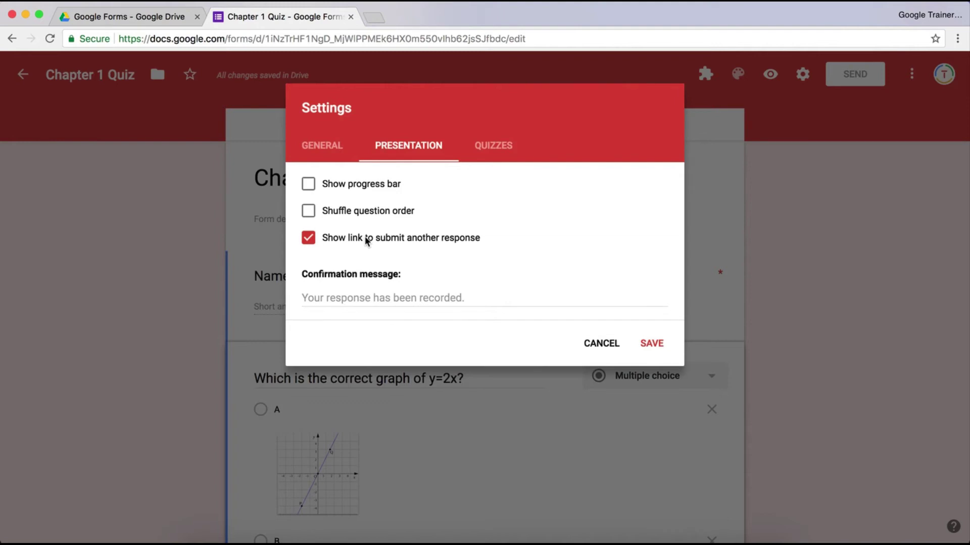
pyautogui.click(372, 296)
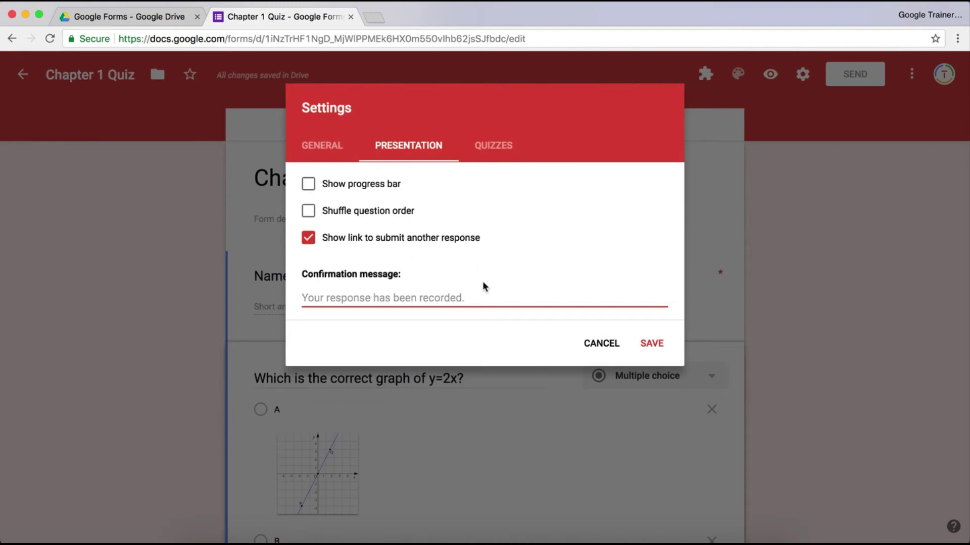
pyautogui.click(497, 161)
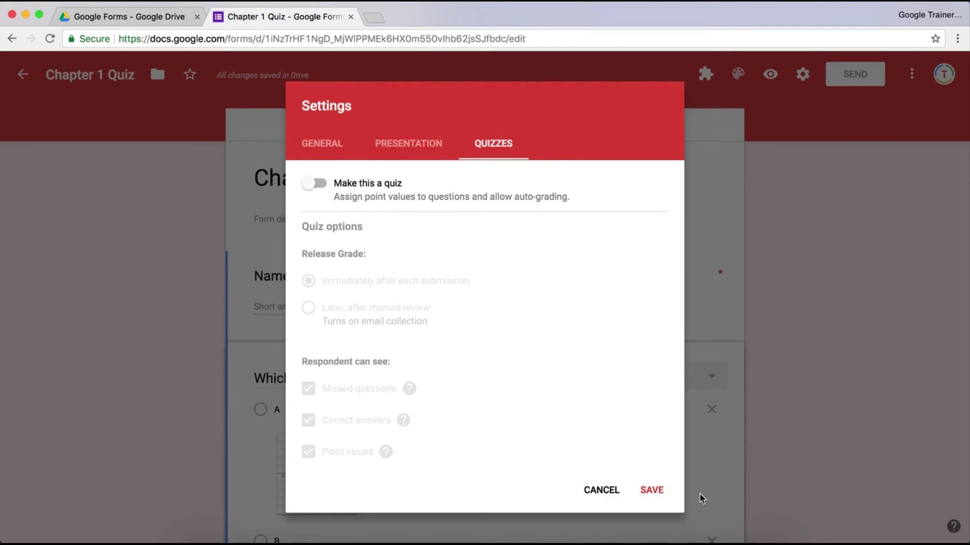
pyautogui.click(656, 491)
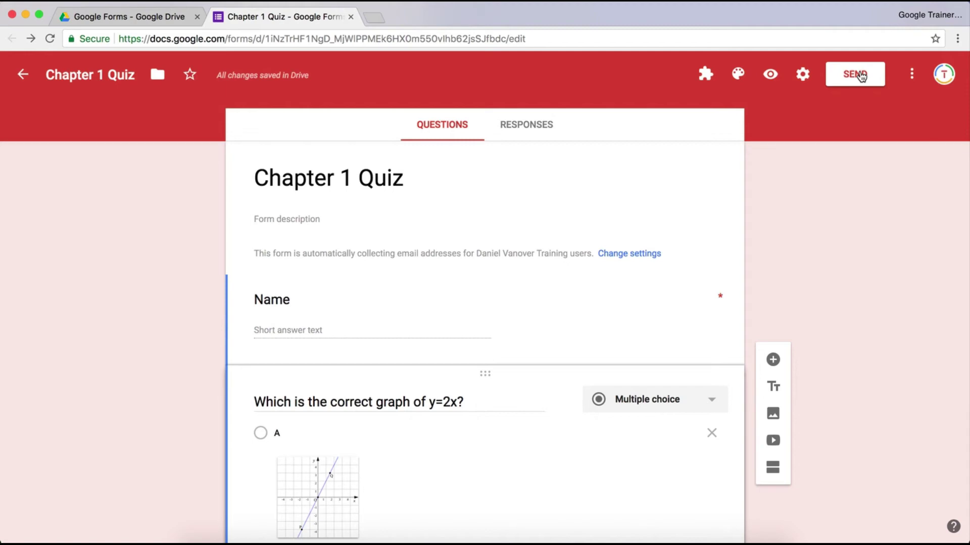
# Step: Create a shortened URL for sharing the form, and view the email and embed HTML sending options
pyautogui.click(861, 75)
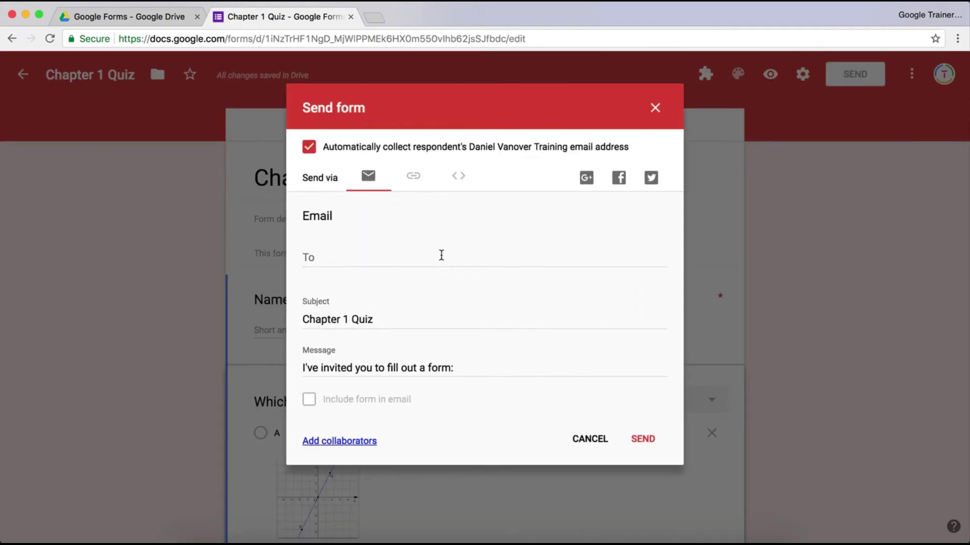
pyautogui.click(389, 263)
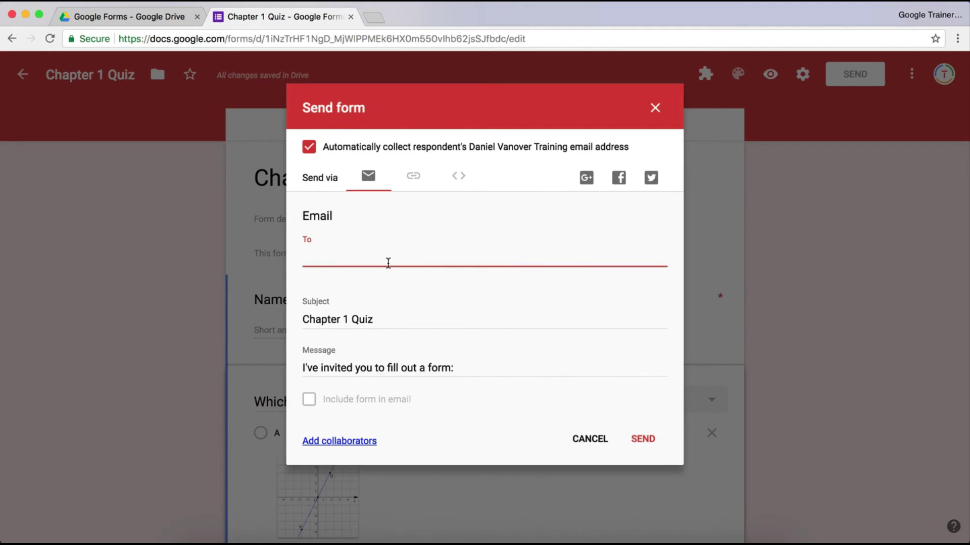
pyautogui.click(413, 177)
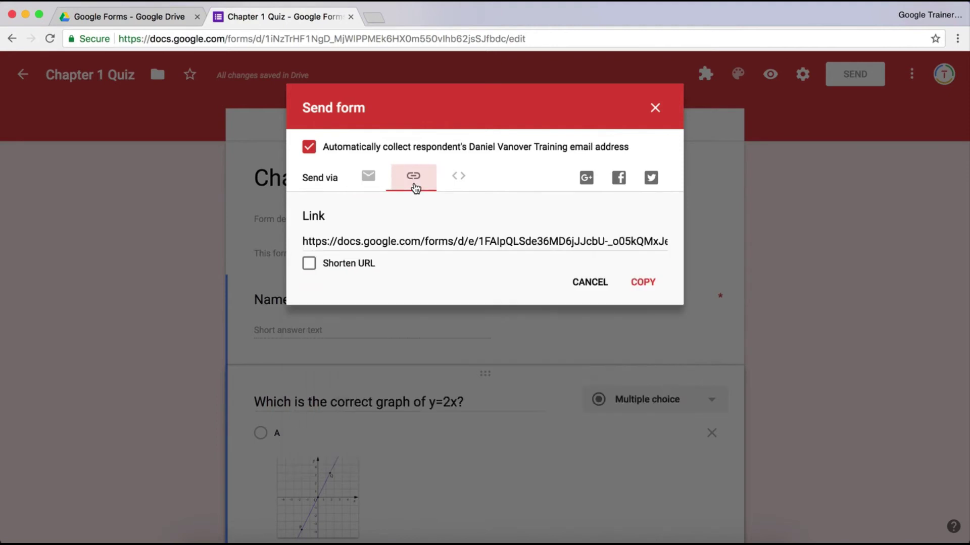
pyautogui.click(415, 243)
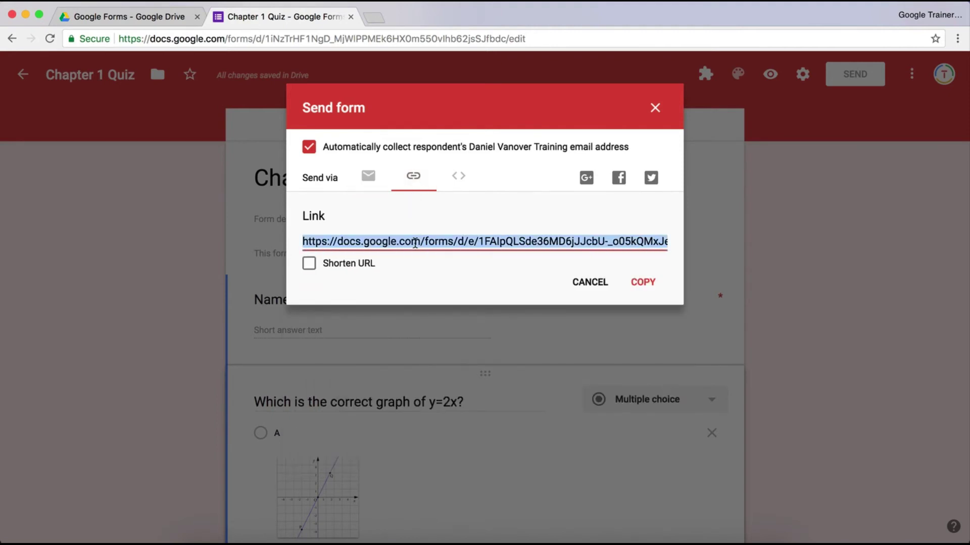
pyautogui.click(341, 265)
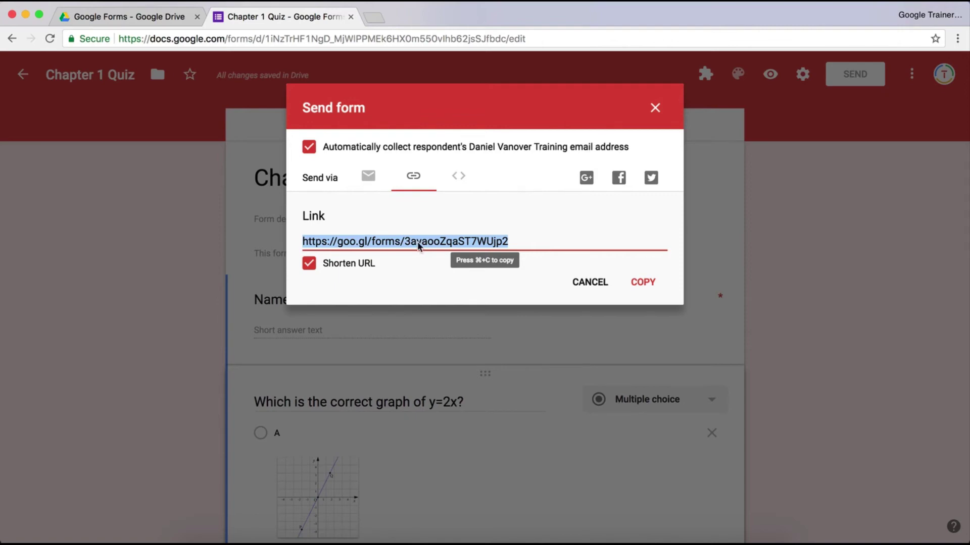
pyautogui.click(460, 184)
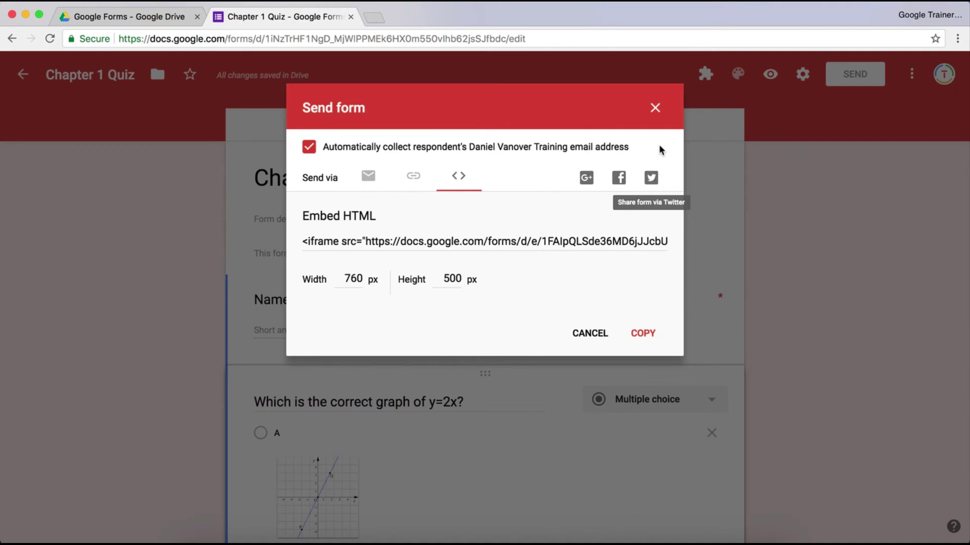
# Step: Close the form's sharing options and view the print preview of the quiz
pyautogui.click(659, 108)
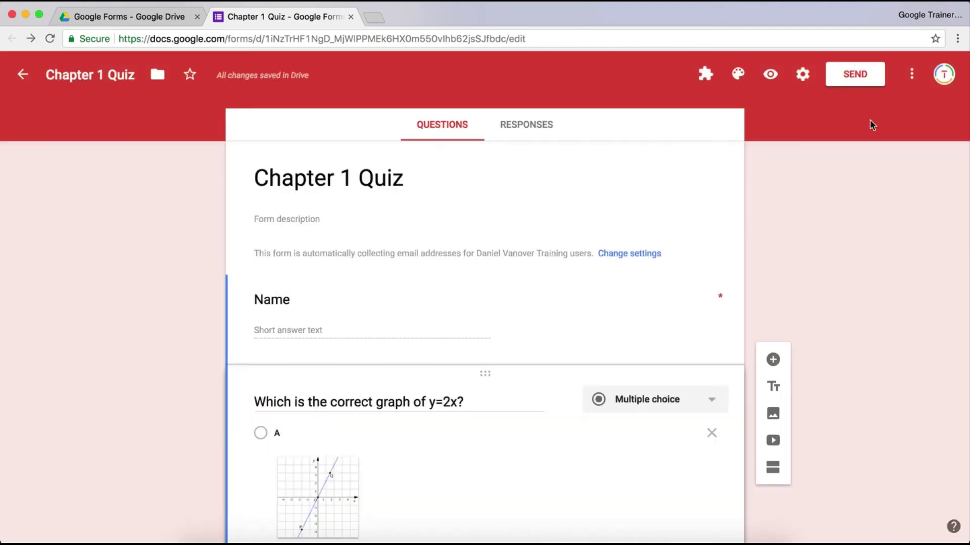
pyautogui.click(912, 77)
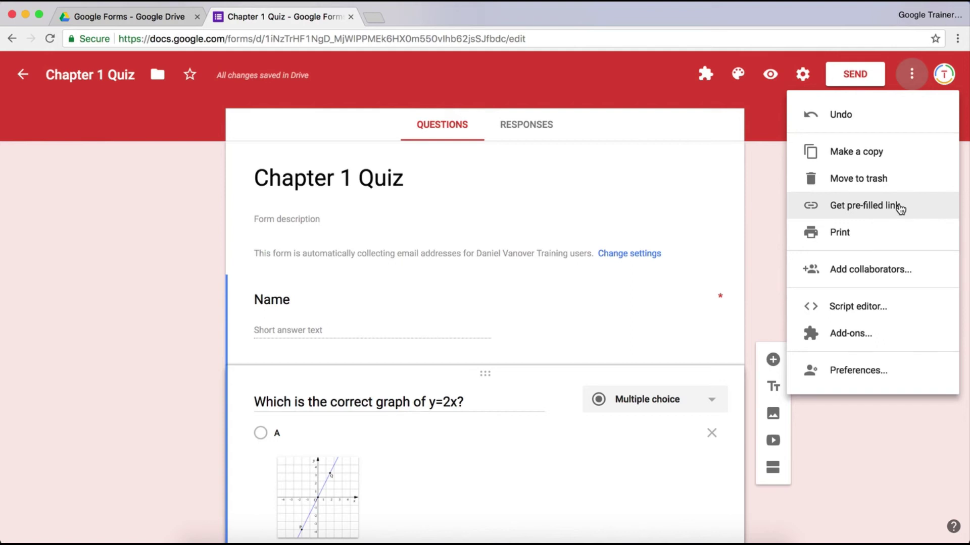
pyautogui.click(899, 245)
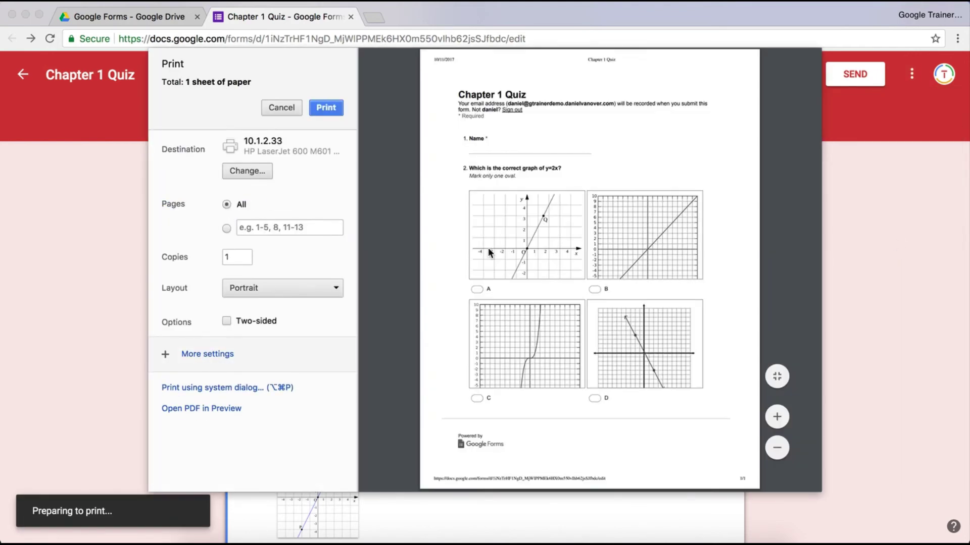
pyautogui.press('Escape')
# Step: Turn on Collect email addresses in the default settings, set the default quiz point value to 5, and save
pyautogui.click(915, 76)
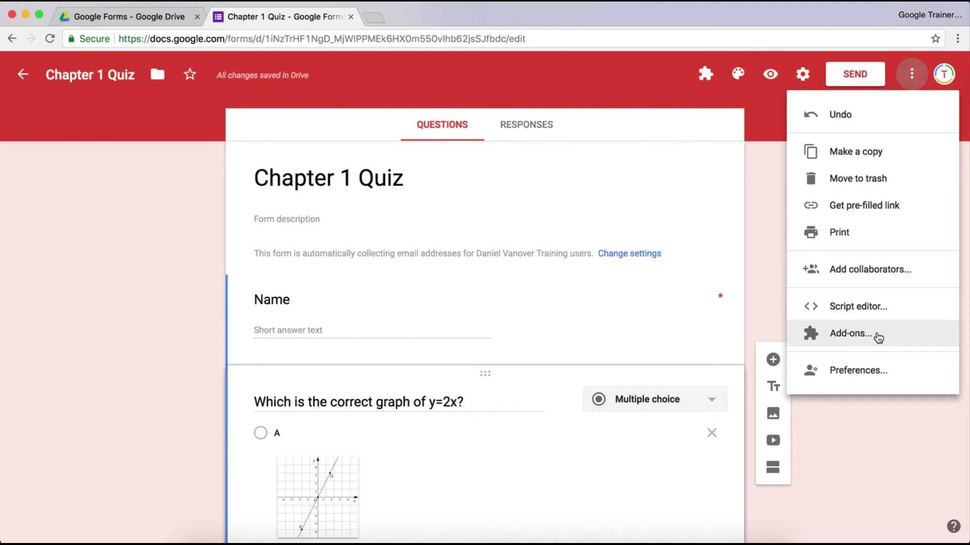
pyautogui.click(874, 377)
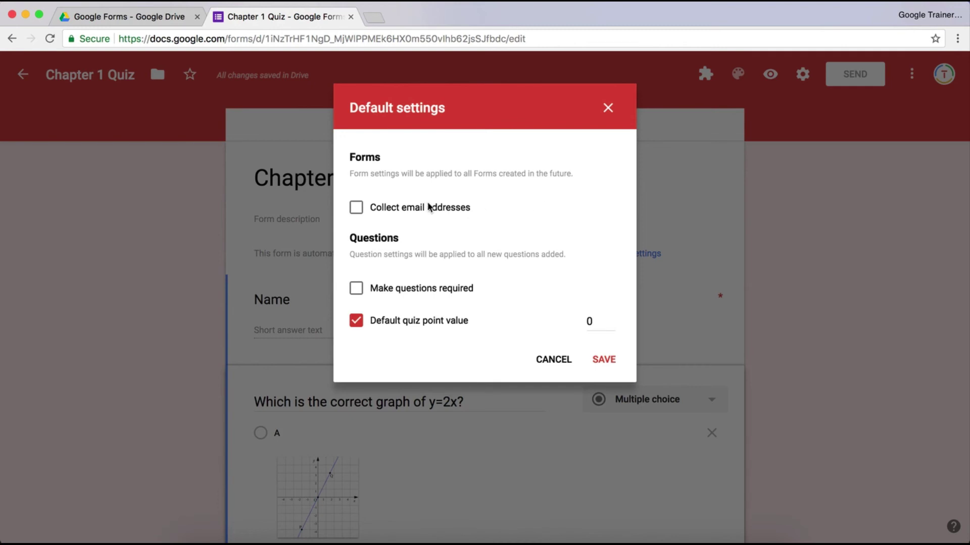
pyautogui.click(359, 208)
pyautogui.click(611, 319)
pyautogui.press('BackSpace')
pyautogui.write('5')
pyautogui.click(604, 359)
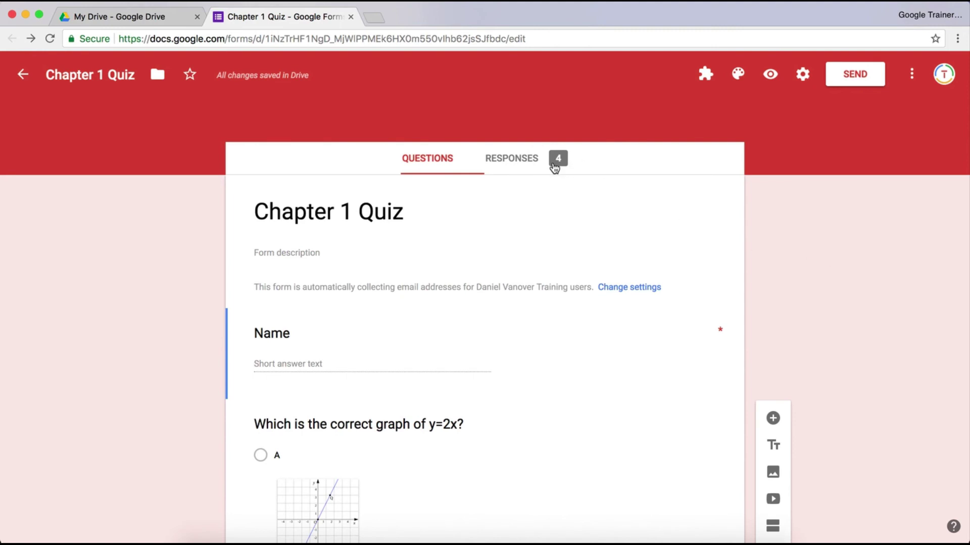
# Step: Review the response summary for the Name question and the answer chart of the y=2x graph question
pyautogui.click(522, 167)
pyautogui.scroll(-5, 460, 435)
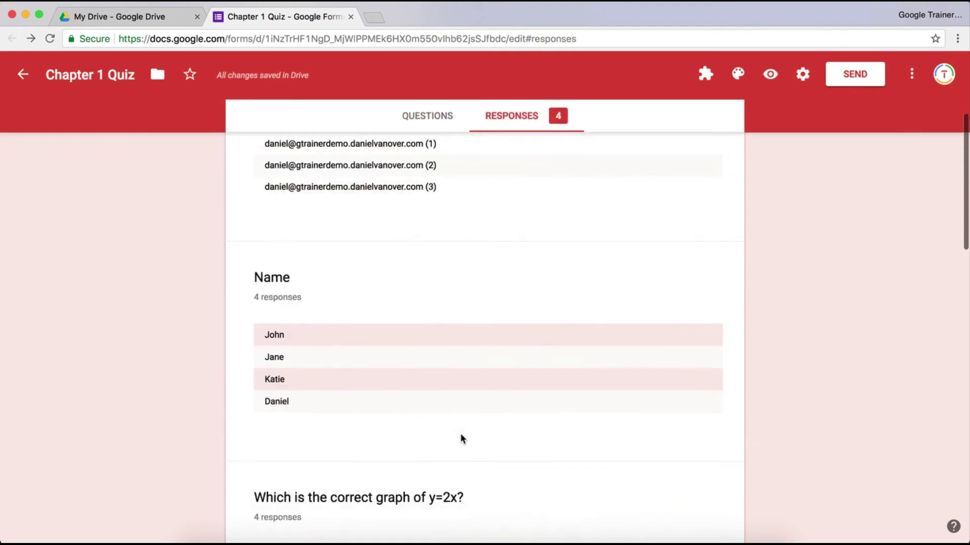
pyautogui.scroll(-5, 462, 438)
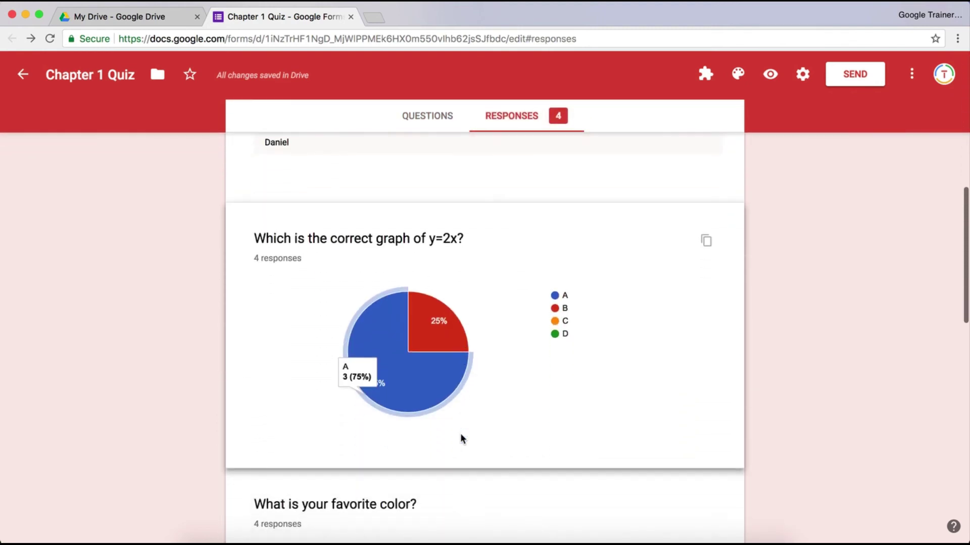
pyautogui.scroll(-3, 460, 438)
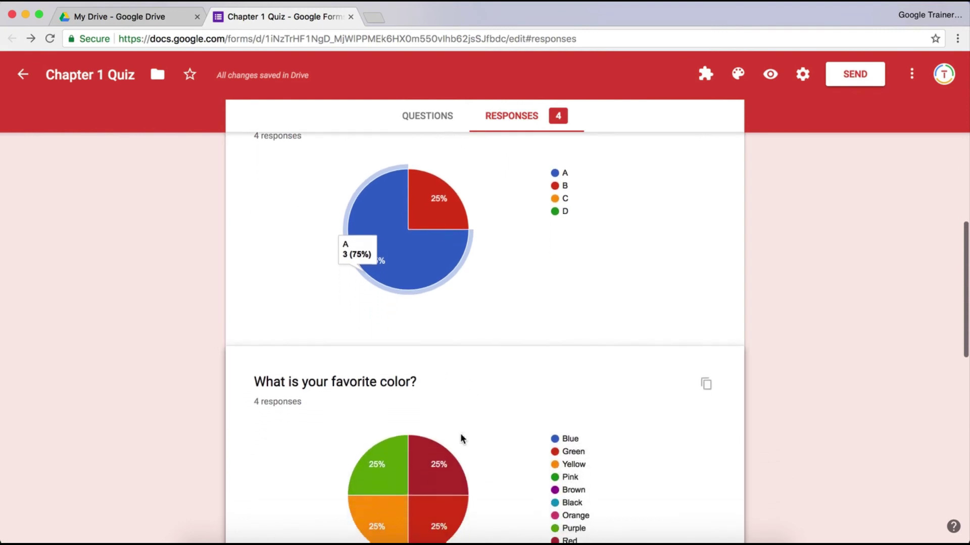
pyautogui.scroll(3, 460, 434)
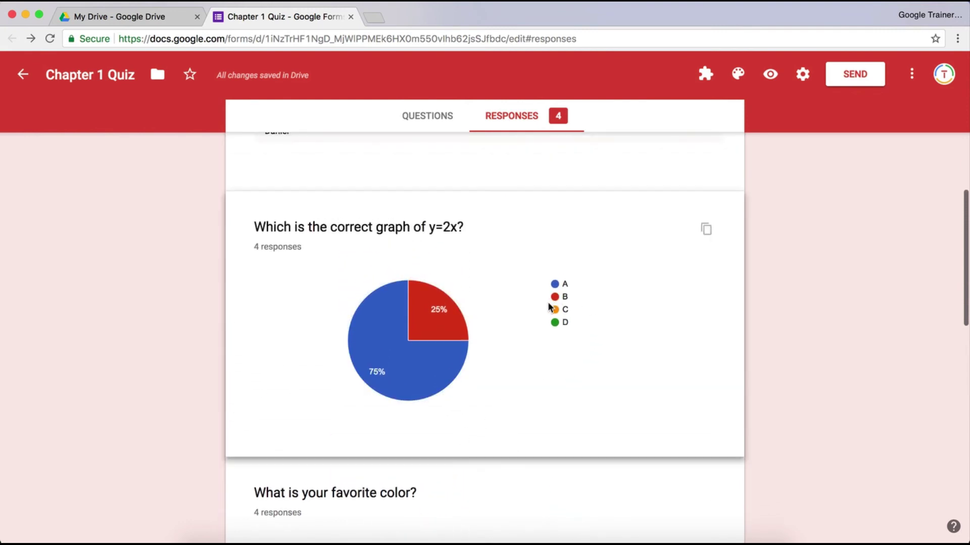
pyautogui.moveTo(403, 360)
pyautogui.moveTo(424, 329)
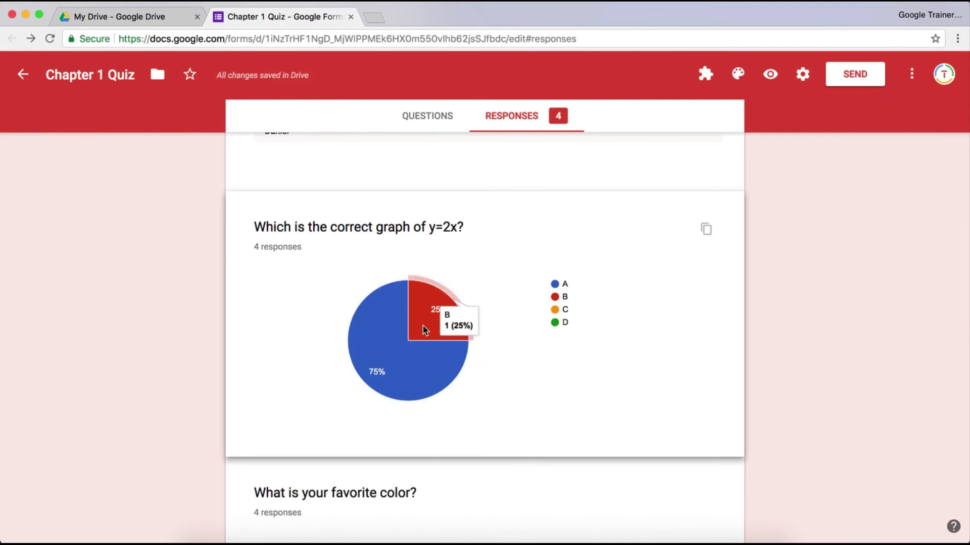
# Step: Review the summary charts for favorite color and number of dogs, and the list of uploaded resumes
pyautogui.scroll(-3, 455, 353)
pyautogui.scroll(-1, 491, 275)
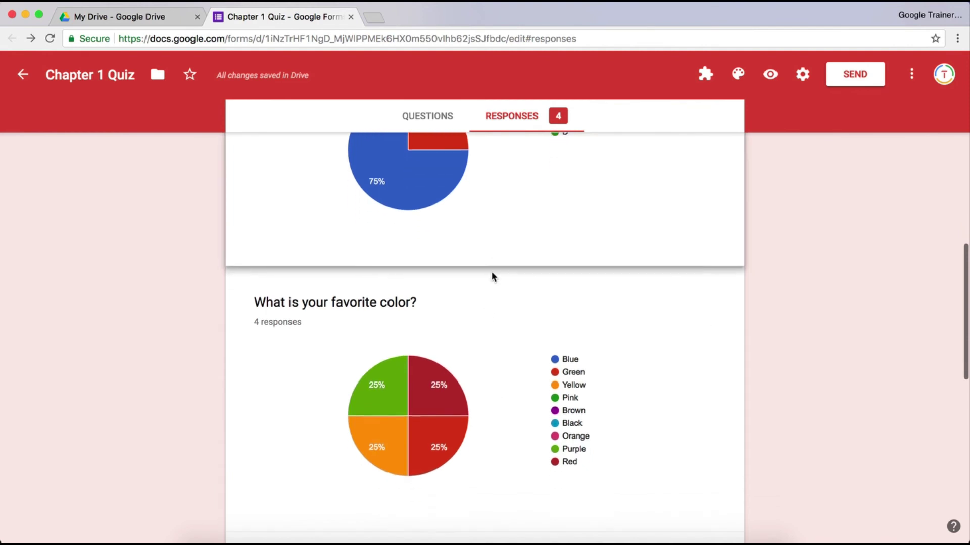
pyautogui.scroll(-3, 491, 273)
pyautogui.scroll(-1, 491, 273)
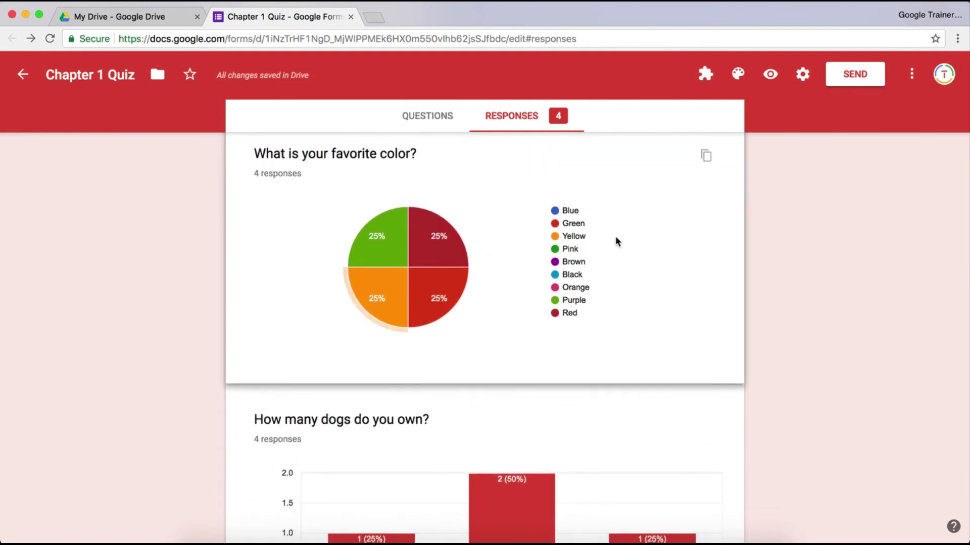
pyautogui.scroll(-5, 492, 348)
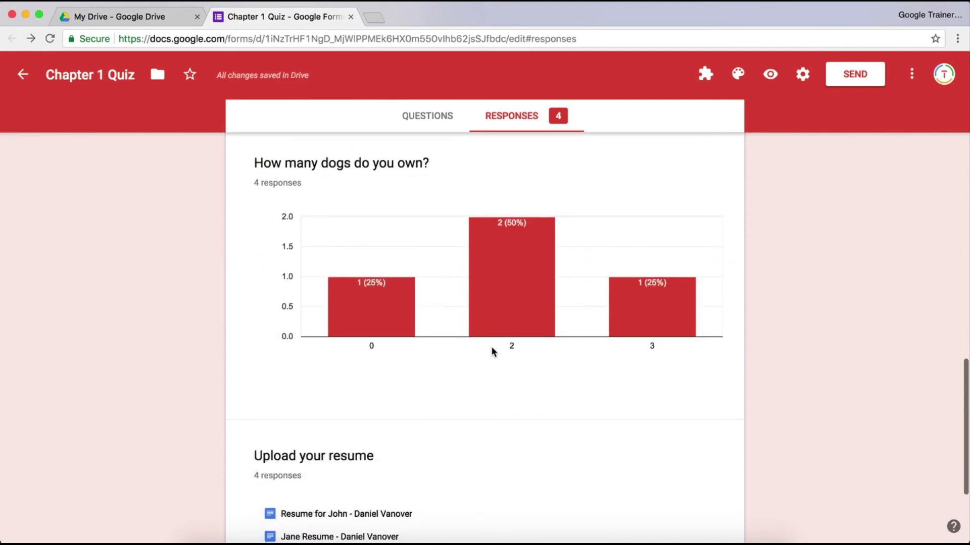
pyautogui.scroll(-3, 493, 351)
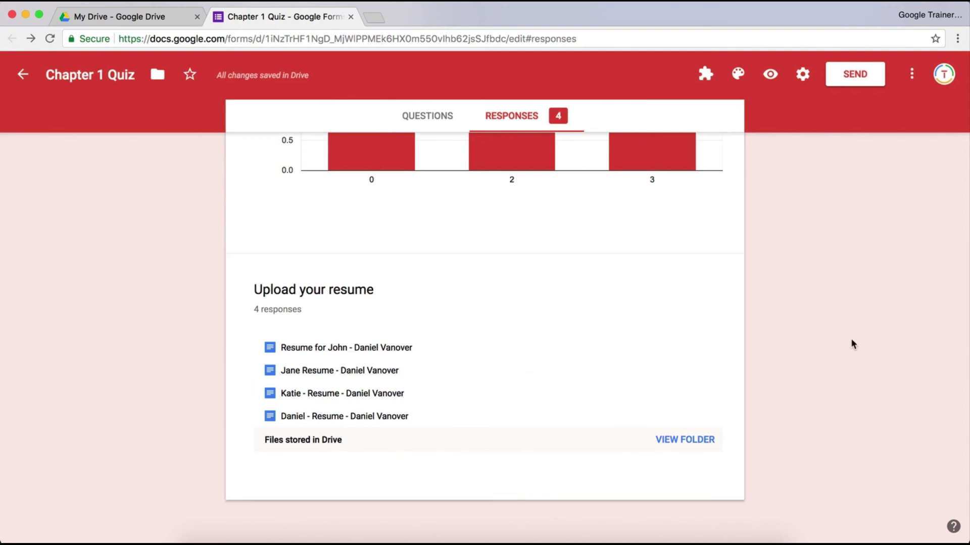
pyautogui.scroll(15, 851, 340)
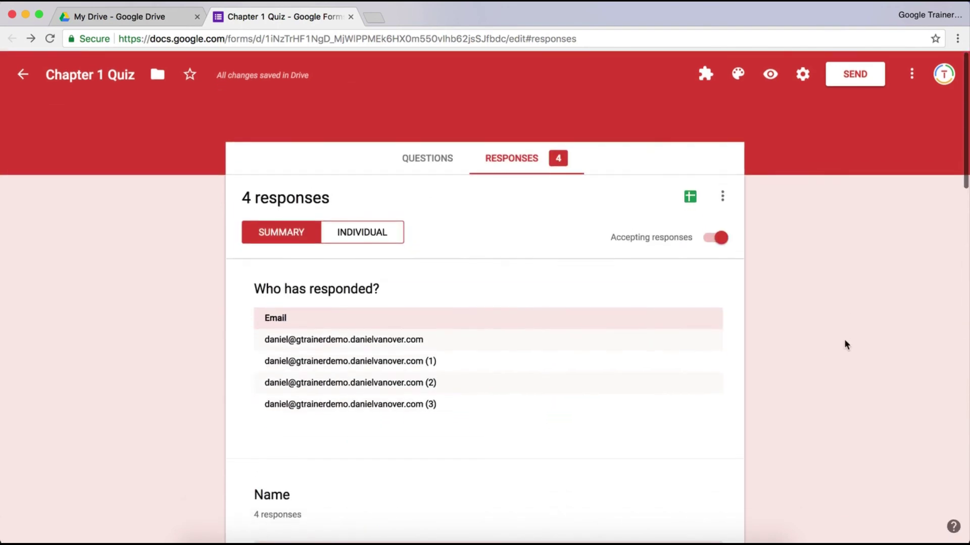
# Step: View the individual responses, reading the first one's answers and browsing on to the third response
pyautogui.click(360, 241)
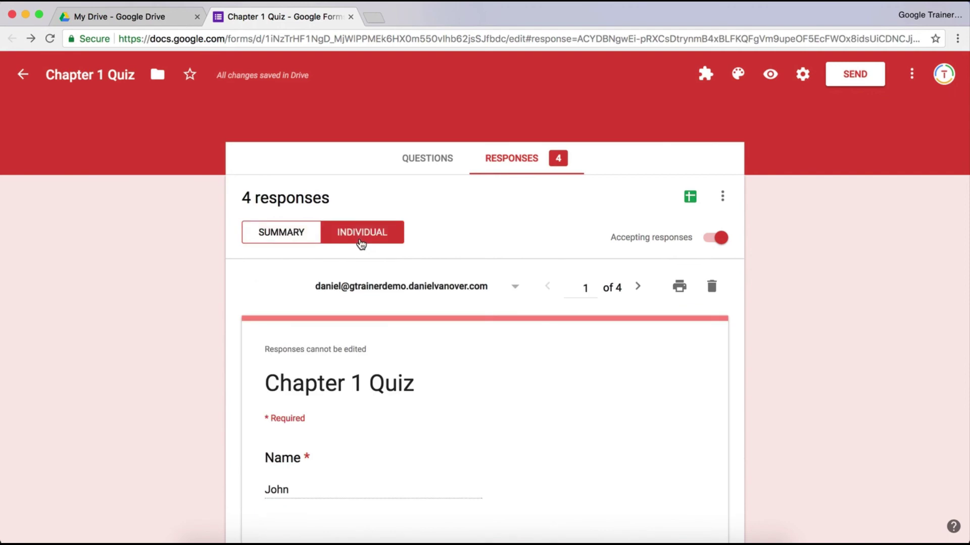
pyautogui.scroll(-6, 489, 467)
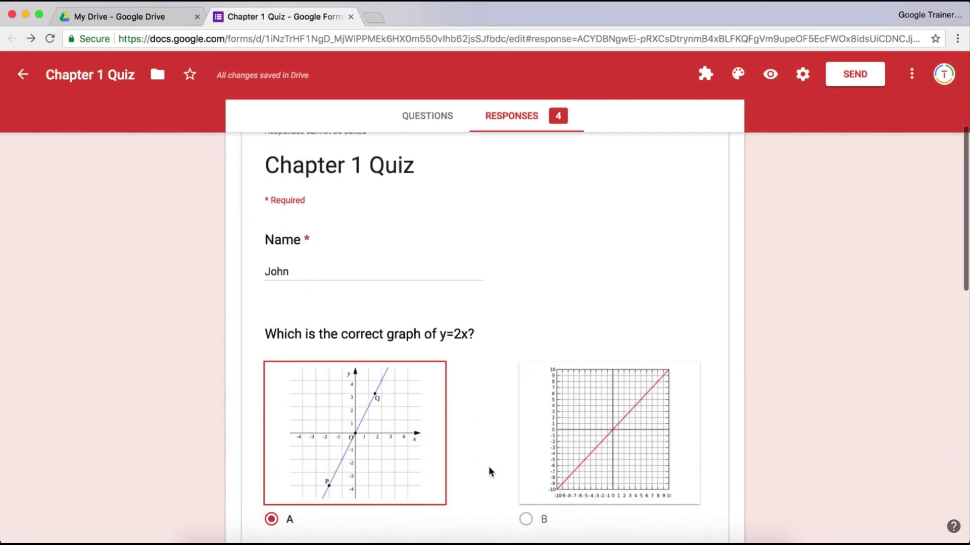
pyautogui.scroll(-10, 489, 467)
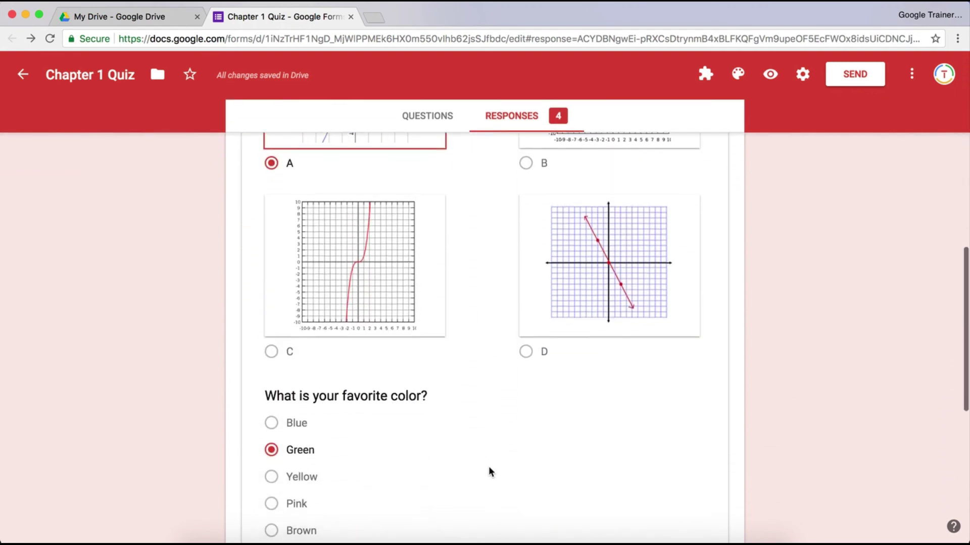
pyautogui.scroll(15, 489, 469)
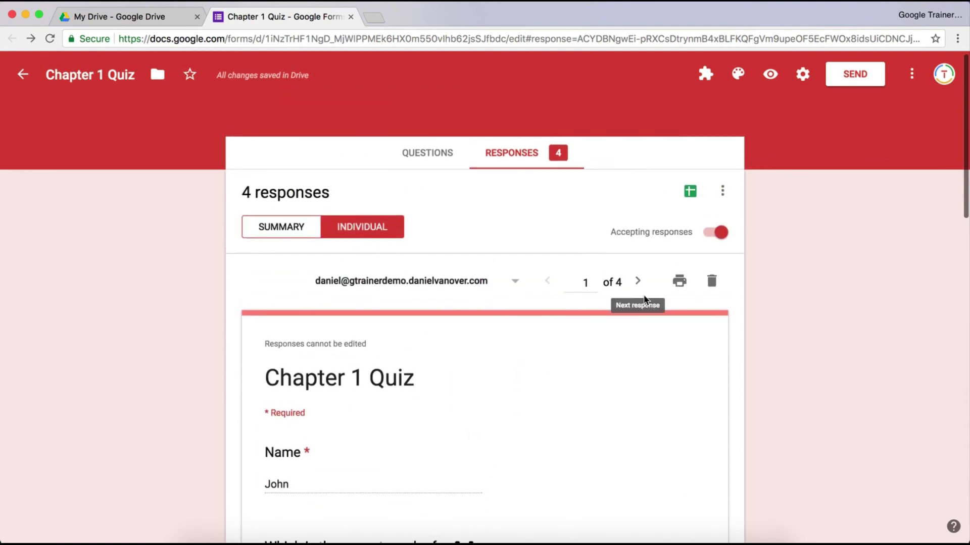
pyautogui.click(639, 282)
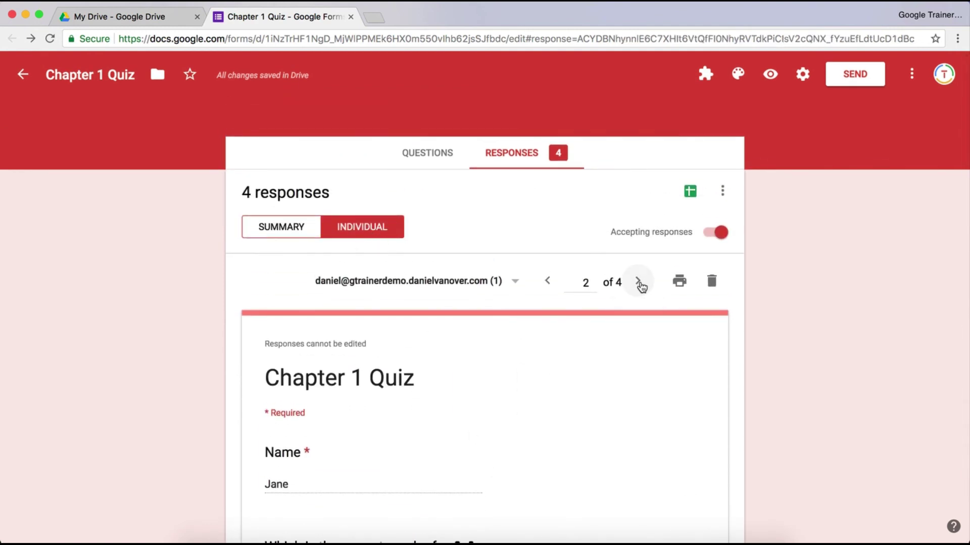
pyautogui.click(547, 283)
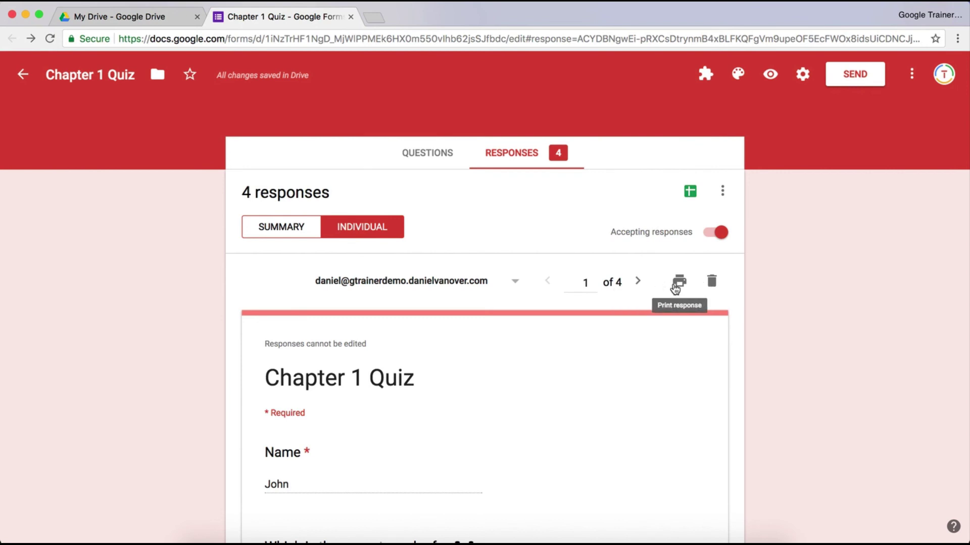
pyautogui.click(637, 281)
pyautogui.click(637, 282)
pyautogui.scroll(-5, 637, 282)
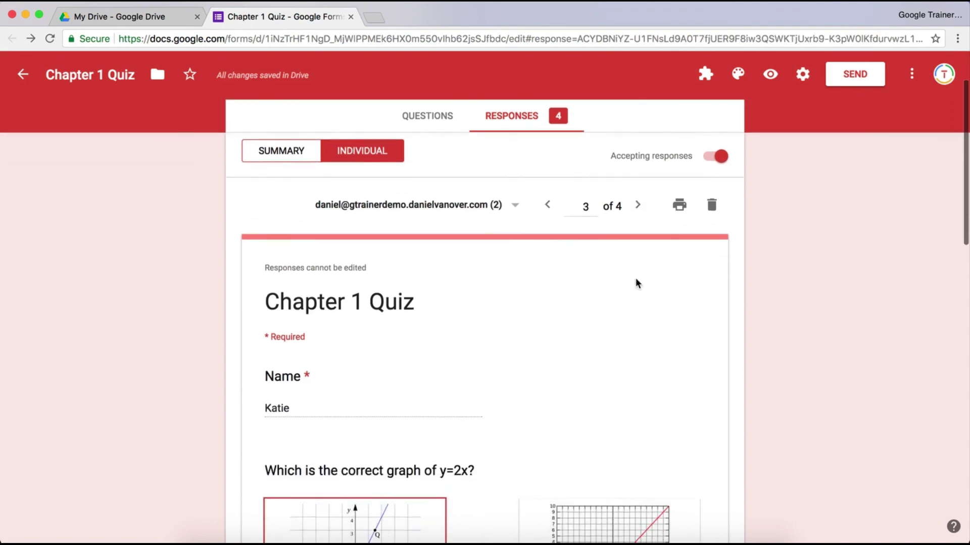
# Step: Stop the form from accepting responses and create a new spreadsheet named Chapter 1 Quiz (Responses) for them
pyautogui.scroll(5, 636, 281)
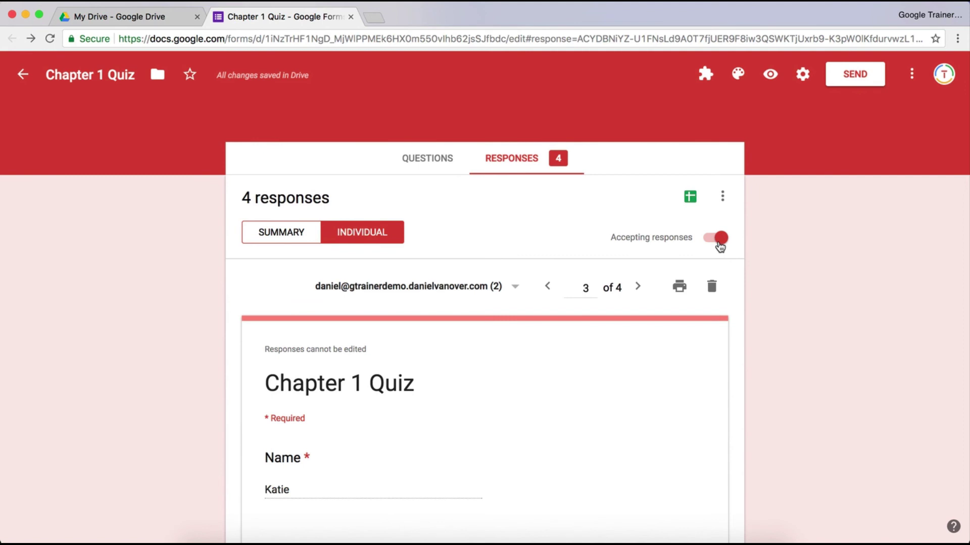
pyautogui.click(719, 244)
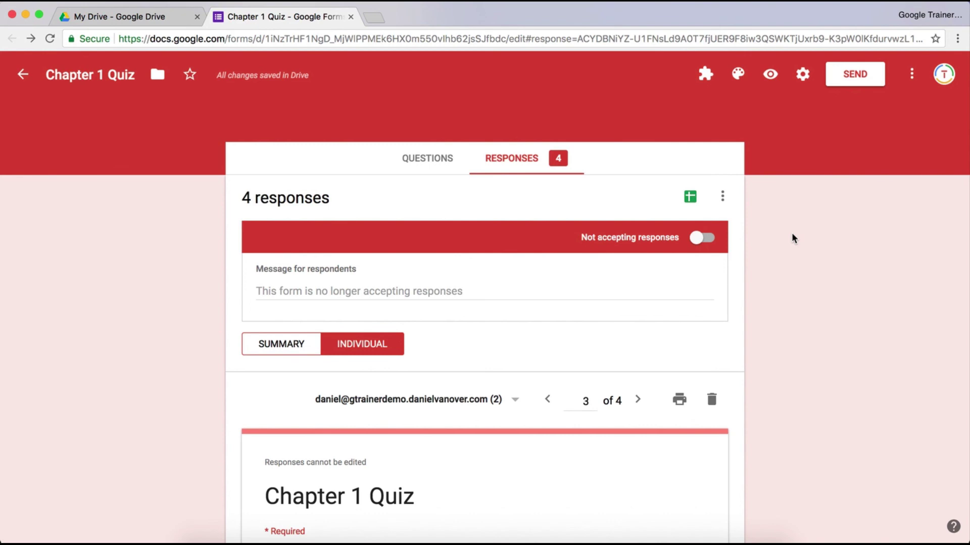
pyautogui.click(690, 202)
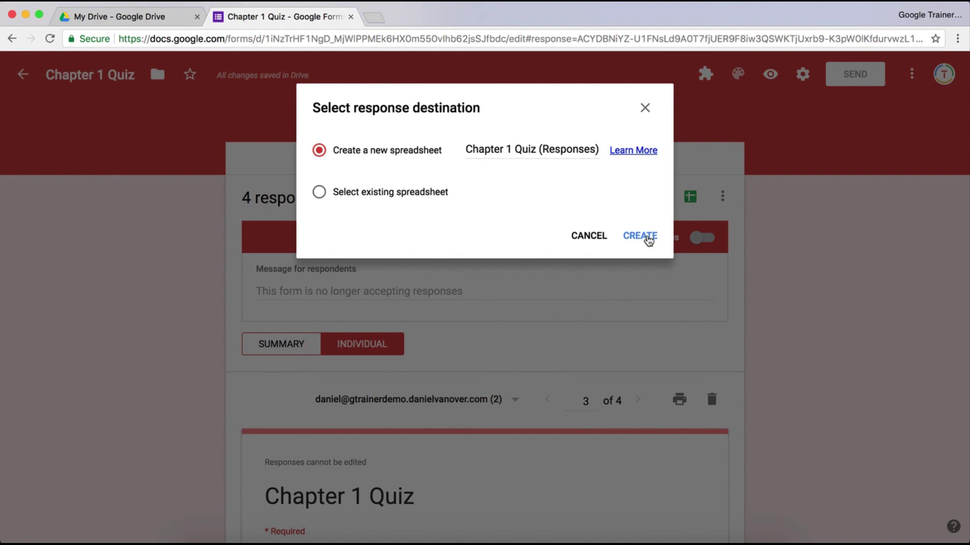
pyautogui.click(648, 239)
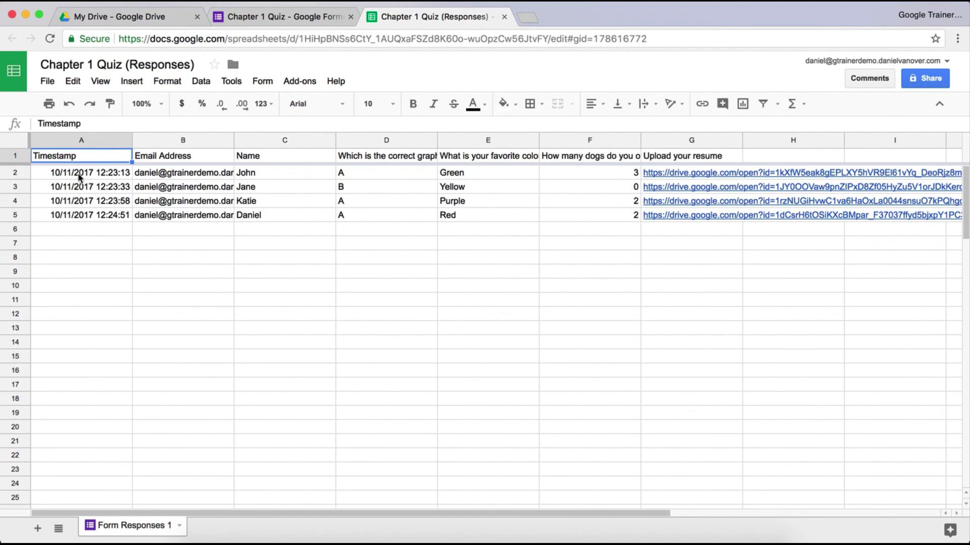
# Step: Open the uploaded resume linked in row 5 of the responses spreadsheet and look through it
pyautogui.hscroll(2, 322, 174)
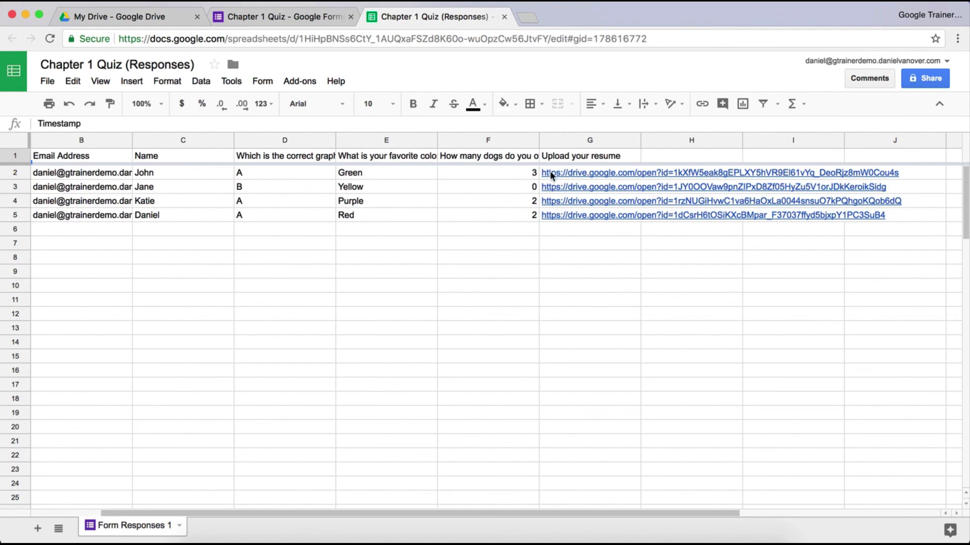
pyautogui.moveTo(561, 175)
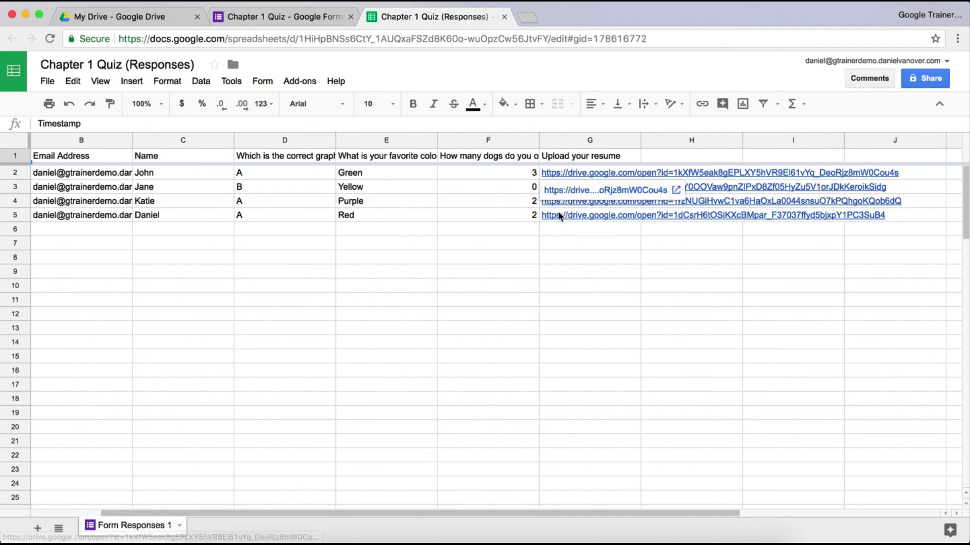
pyautogui.moveTo(559, 221)
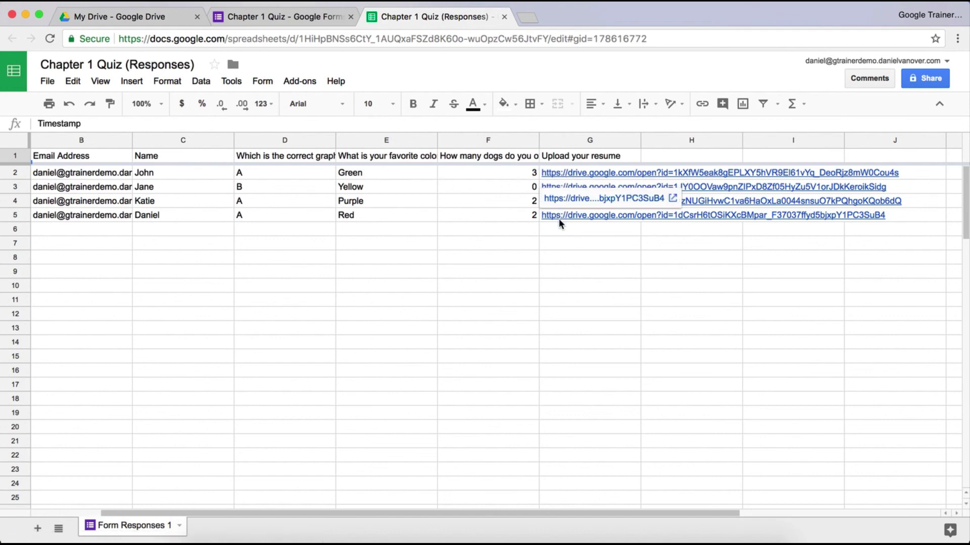
pyautogui.click(576, 199)
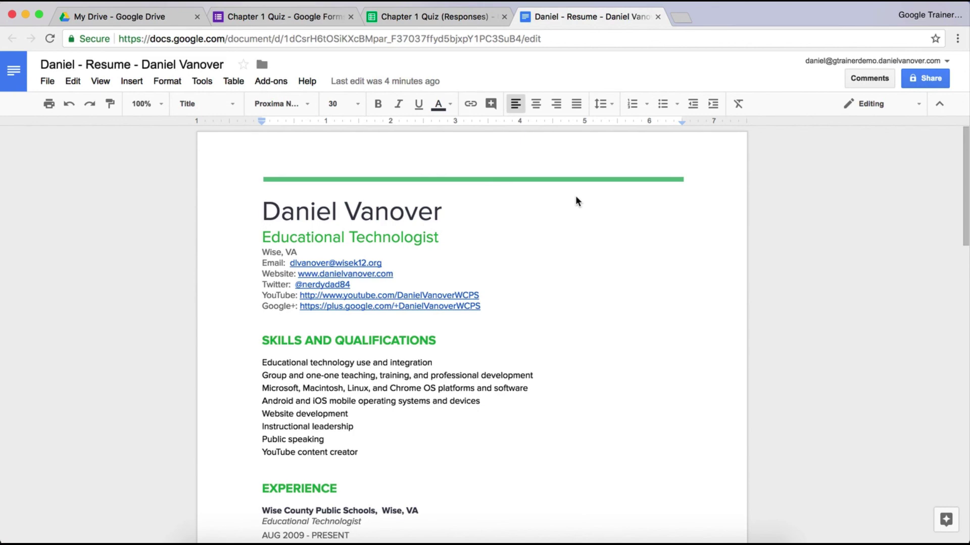
pyautogui.scroll(-2, 575, 197)
pyautogui.scroll(-1, 577, 201)
pyautogui.scroll(1, 577, 201)
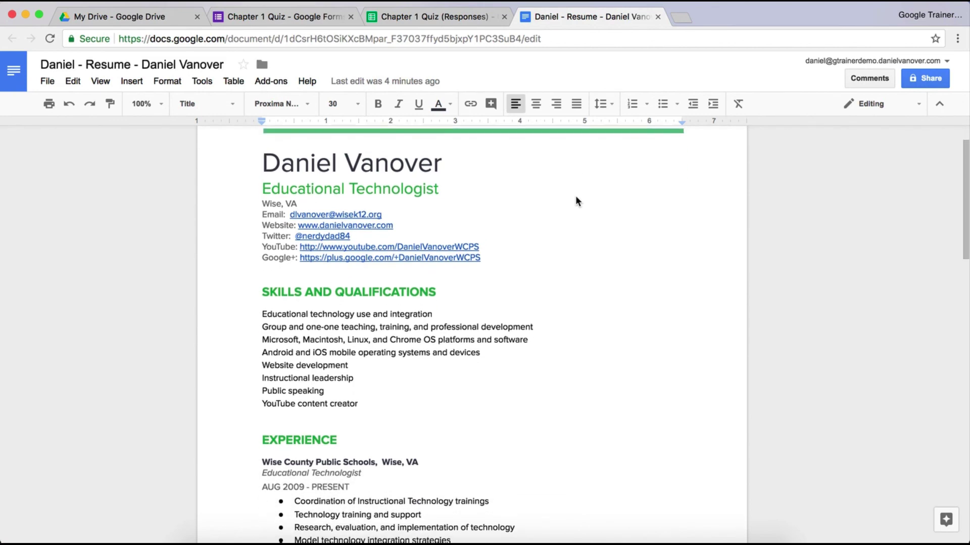
pyautogui.scroll(-1, 577, 201)
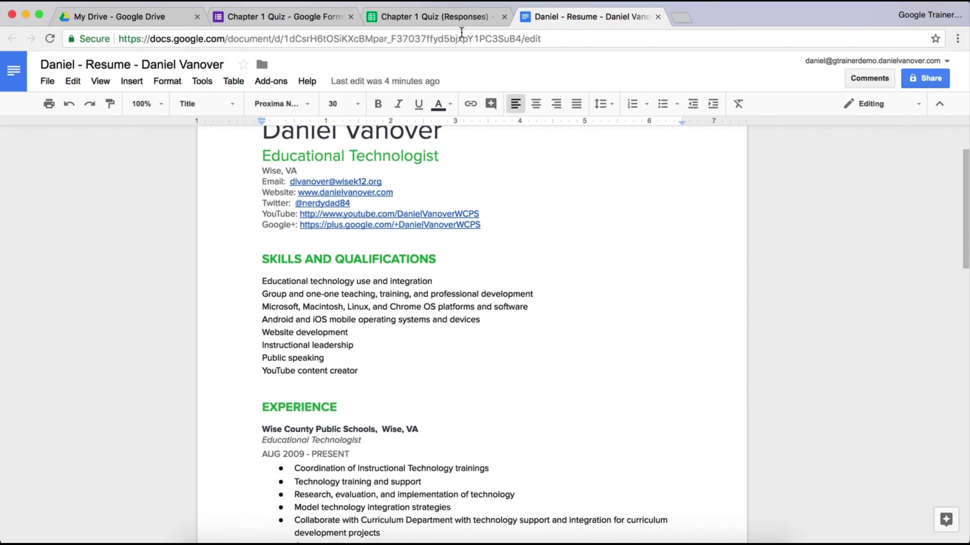
# Step: Close the responses spreadsheet and the resume document to return to the form's responses
pyautogui.click(462, 15)
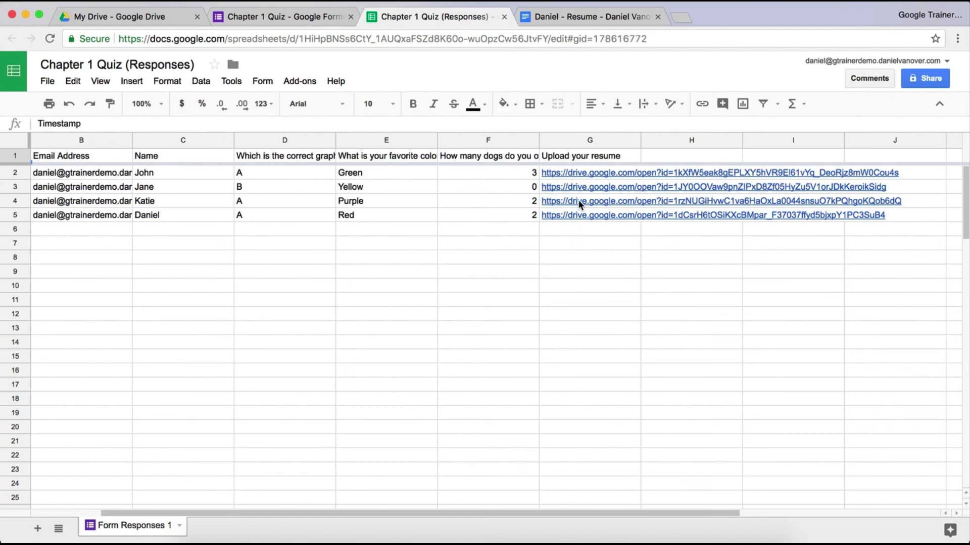
pyautogui.moveTo(579, 200)
pyautogui.click(504, 17)
pyautogui.click(504, 17)
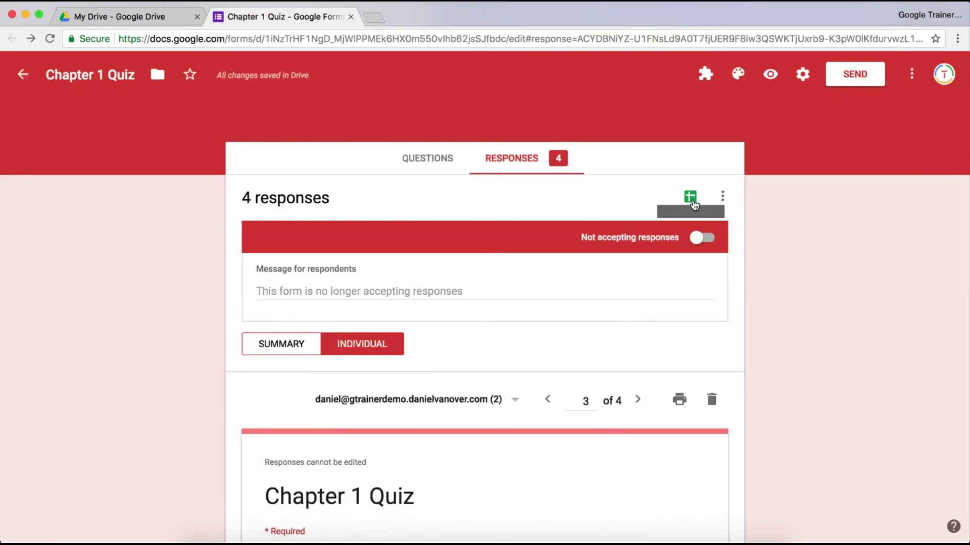
# Step: View the additional options for managing the form's responses, such as notifications, download, print and delete
pyautogui.click(723, 199)
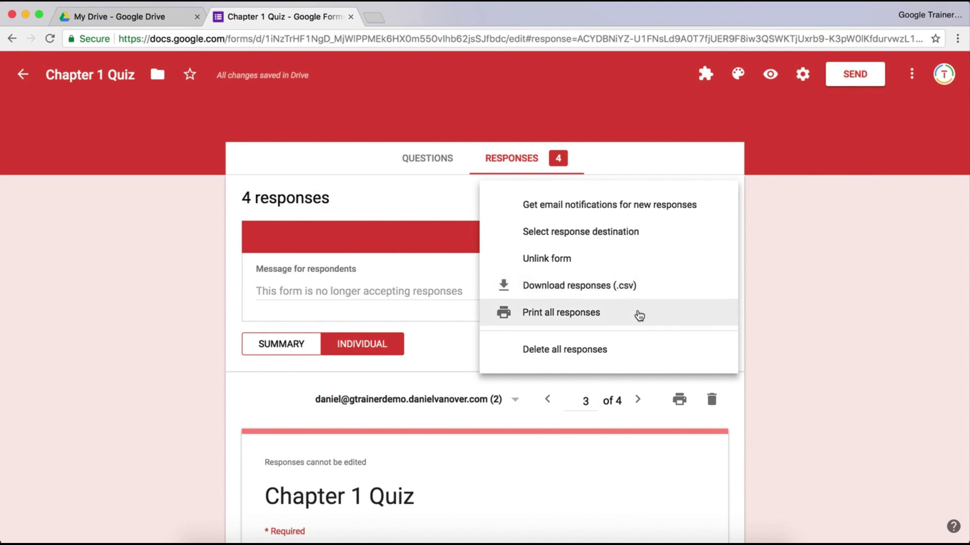
pyautogui.click(727, 208)
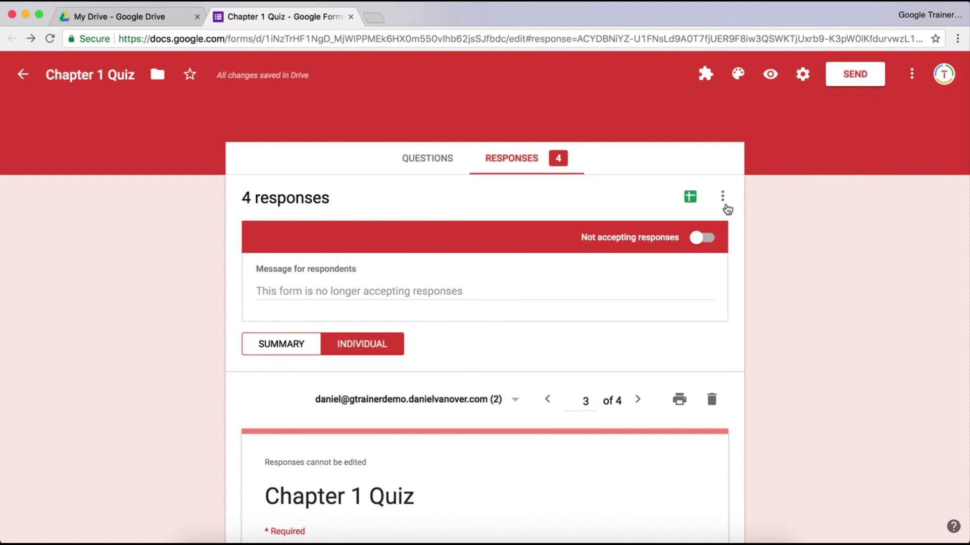
pyautogui.click(725, 206)
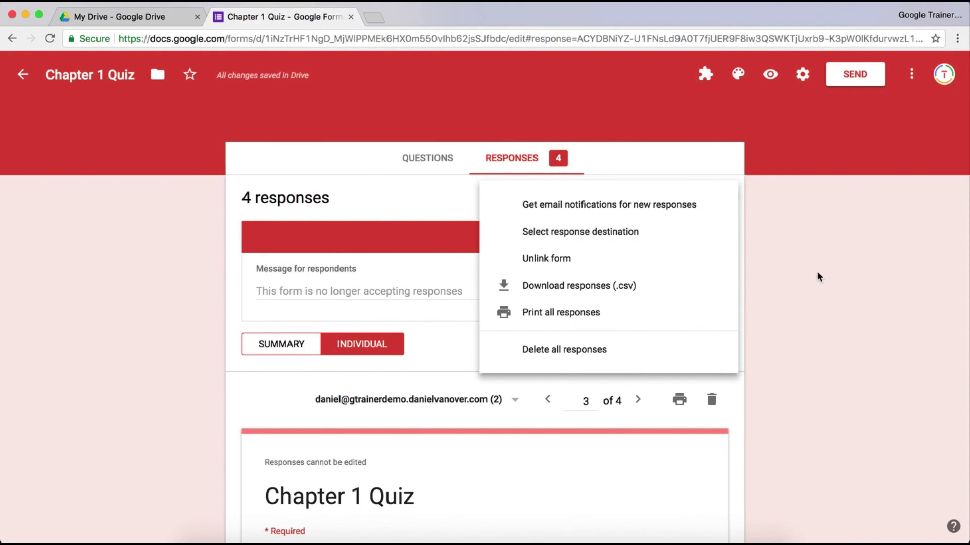